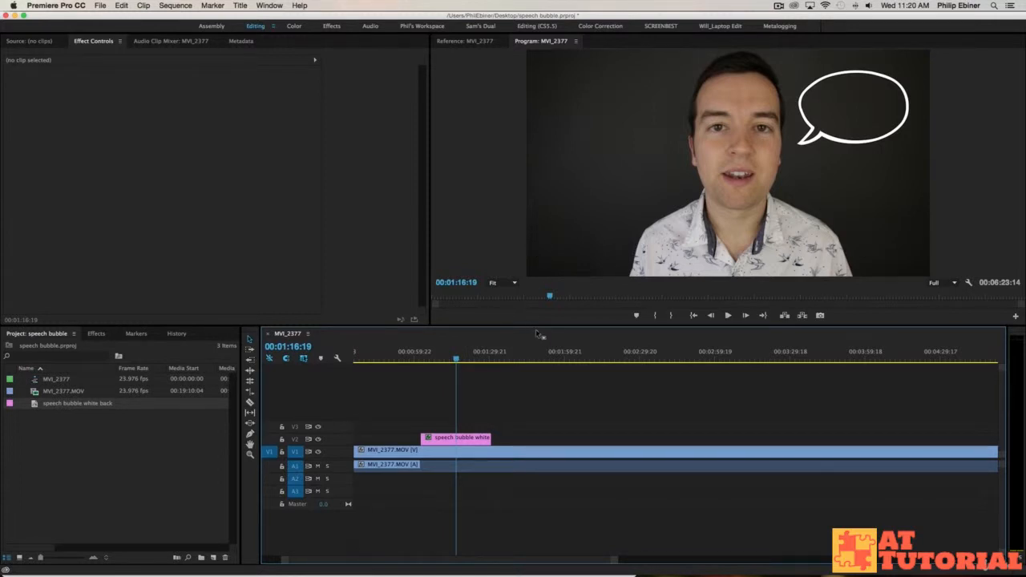
- Preview the speech bubble white background image and delete its existing clip from video track V2
{"action": "left_click", "coordinate": [34, 405]}
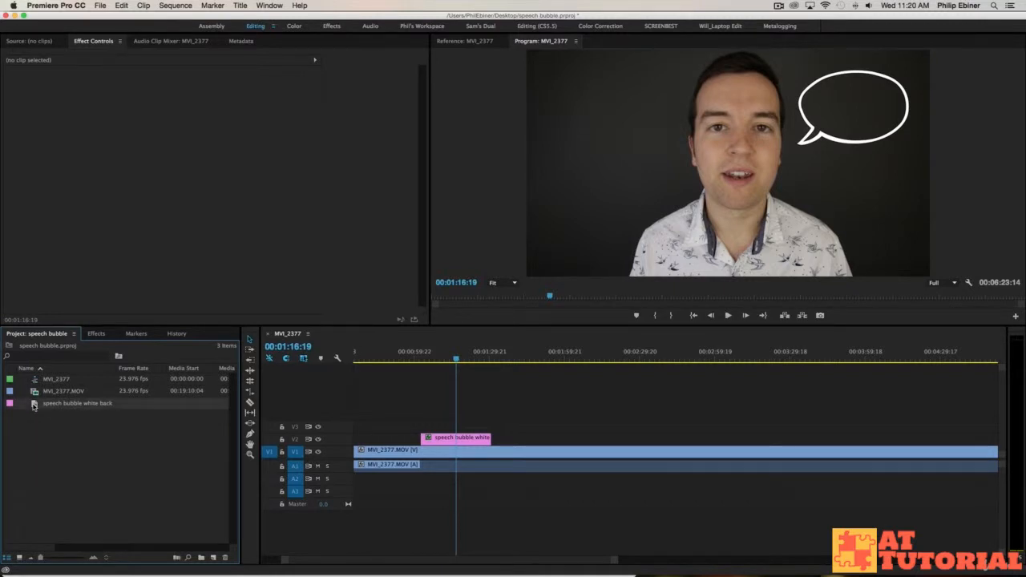
{"action": "double_click", "coordinate": [34, 405]}
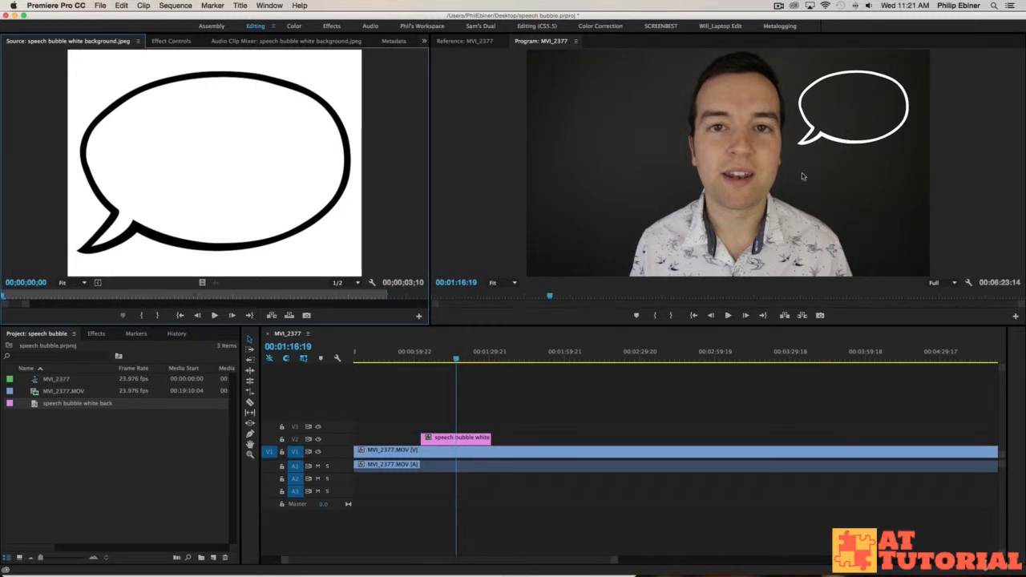
{"action": "left_click", "coordinate": [482, 441]}
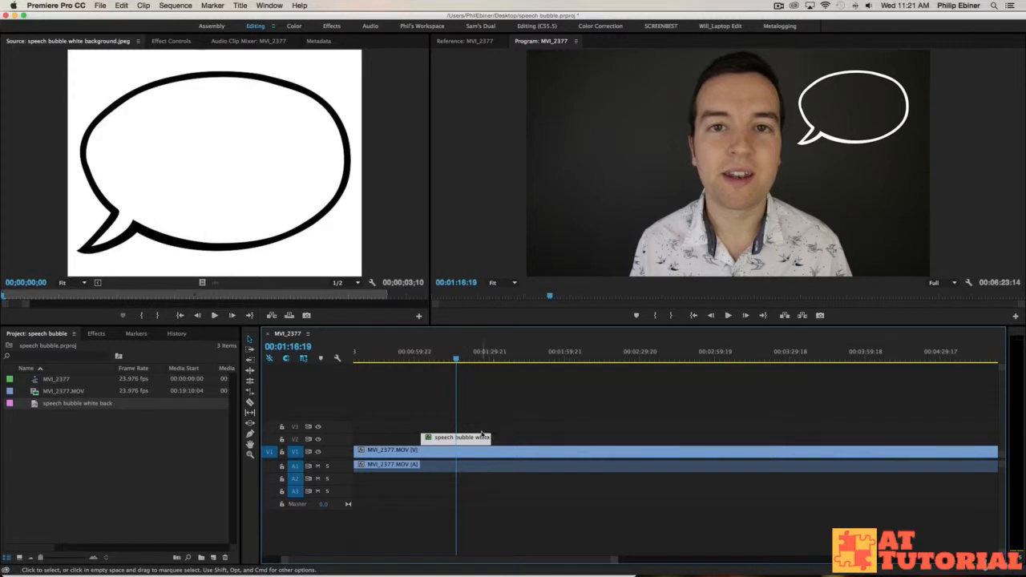
{"action": "left_click", "coordinate": [478, 430]}
{"action": "left_click", "coordinate": [472, 441]}
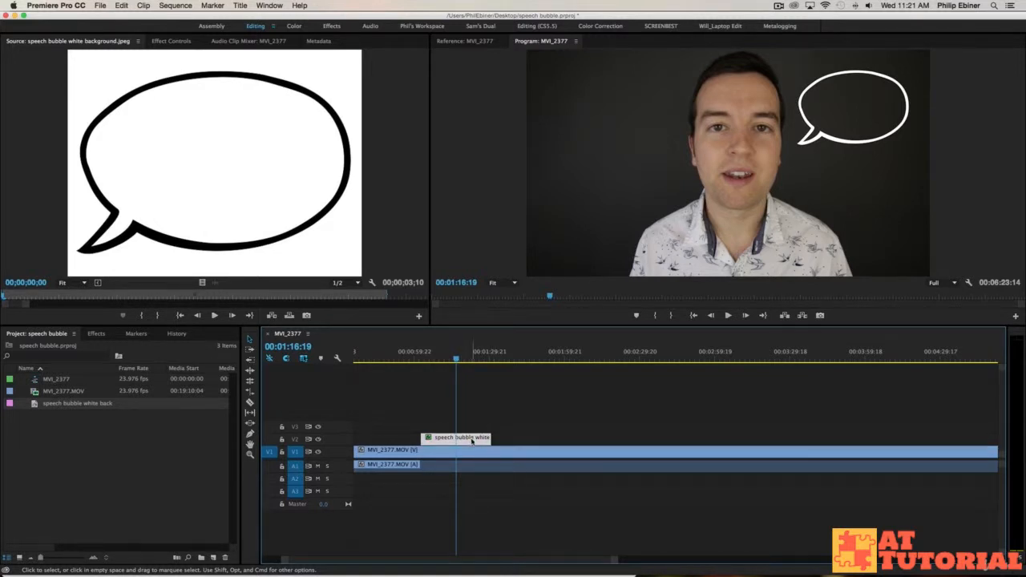
{"action": "left_click", "coordinate": [509, 423]}
{"action": "left_click", "coordinate": [476, 439]}
{"action": "key", "text": "Delete"}
{"action": "left_click", "coordinate": [66, 440]}
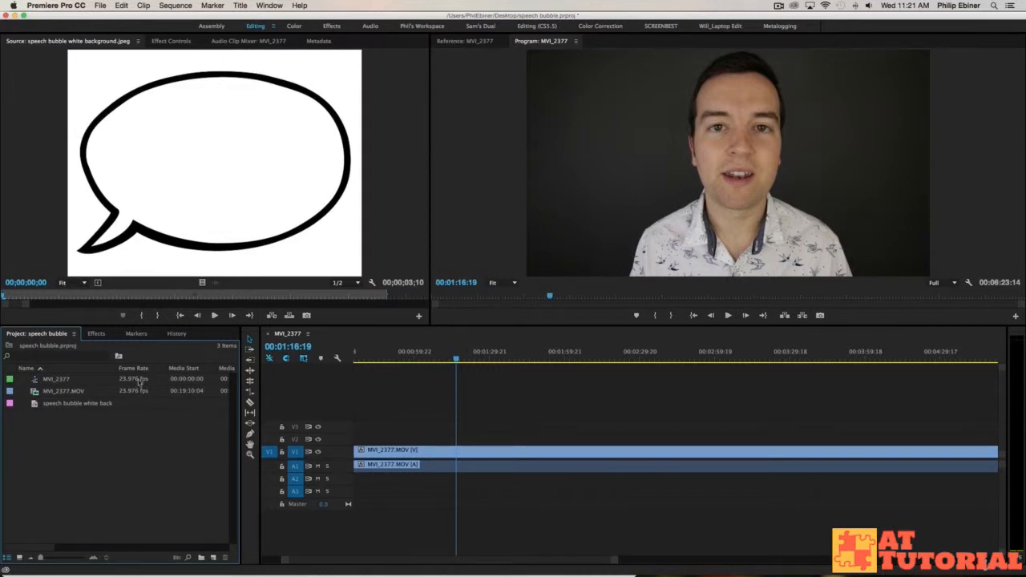
- Place the speech bubble image on track V2 above the main video at the playhead and extend the end of its clip
{"action": "left_click_drag", "start_coordinate": [92, 404], "coordinate": [443, 438]}
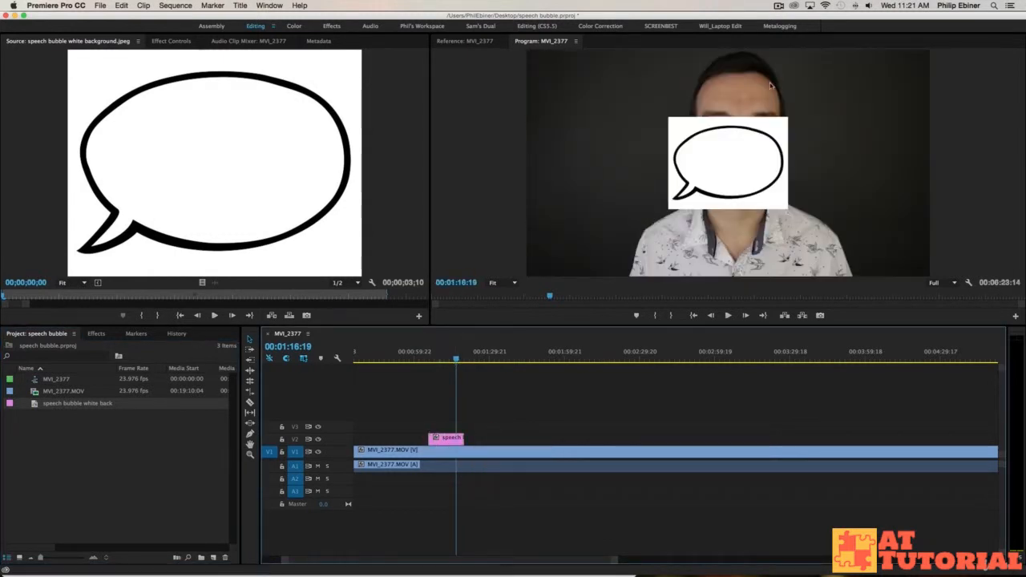
{"action": "left_click", "coordinate": [751, 158]}
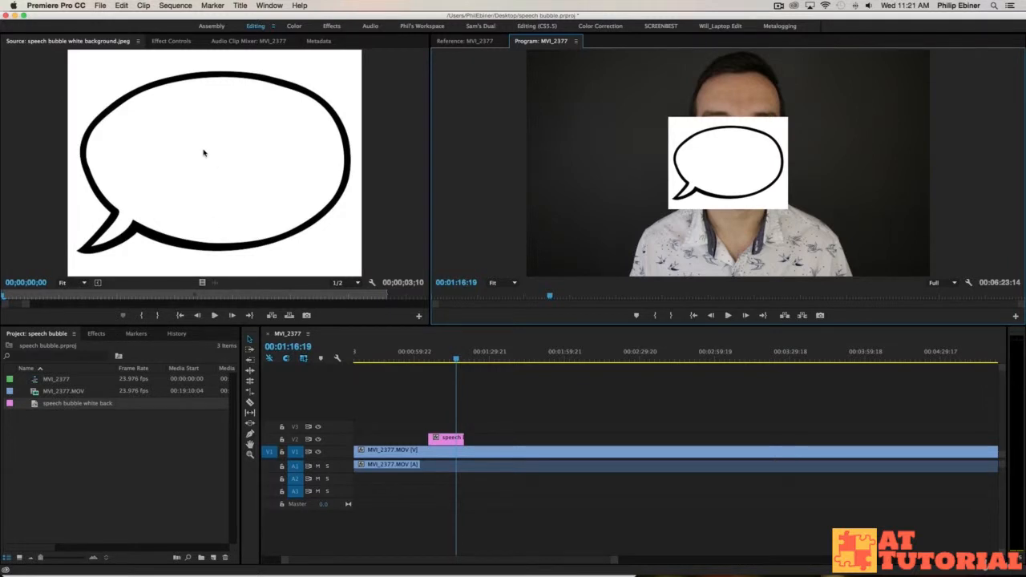
{"action": "left_click", "coordinate": [443, 438]}
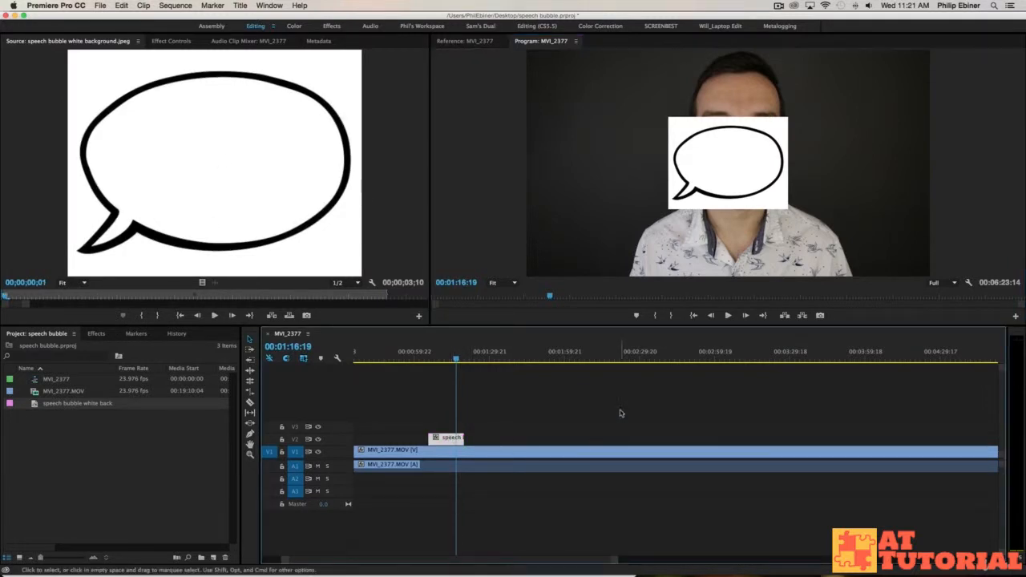
{"action": "left_click", "coordinate": [442, 421]}
{"action": "left_click", "coordinate": [446, 440]}
{"action": "left_click_drag", "start_coordinate": [462, 439], "coordinate": [507, 440]}
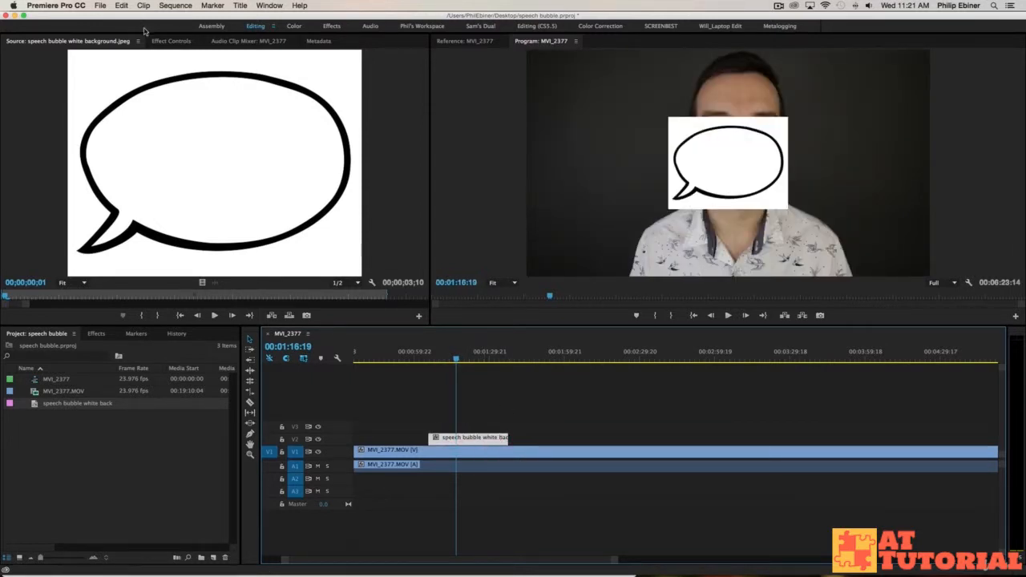
- Set the speech bubble clip's blend mode to Darken and its position to 1556, 356, beside the speaker's head
{"action": "left_click", "coordinate": [177, 44]}
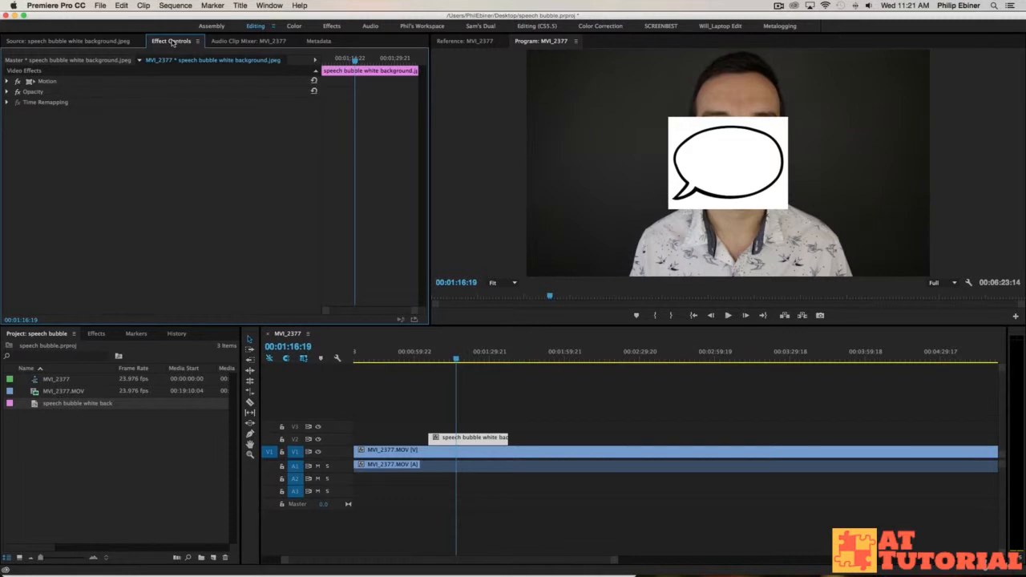
{"action": "left_click", "coordinate": [7, 93]}
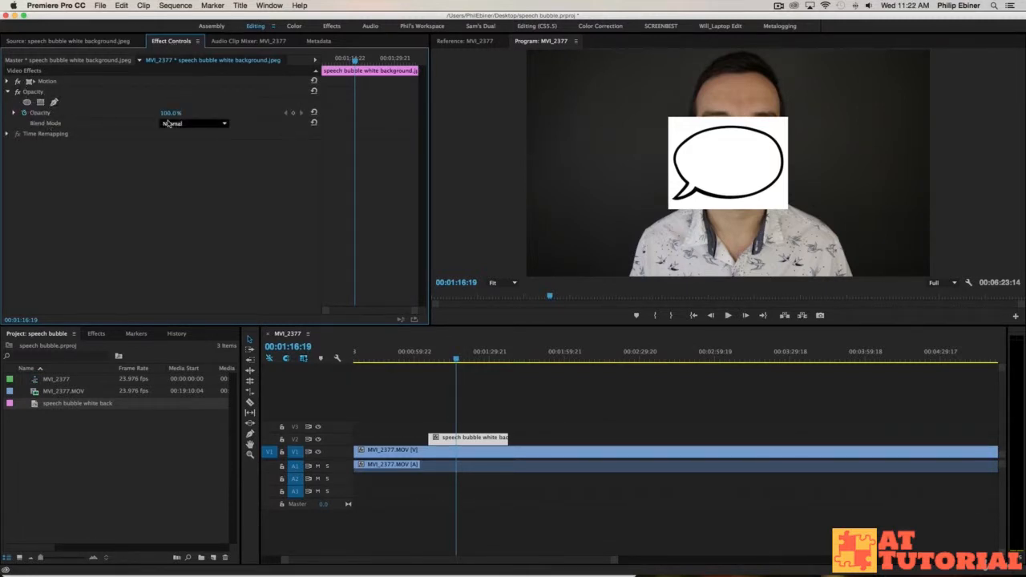
{"action": "left_click", "coordinate": [182, 124]}
{"action": "left_click", "coordinate": [183, 158]}
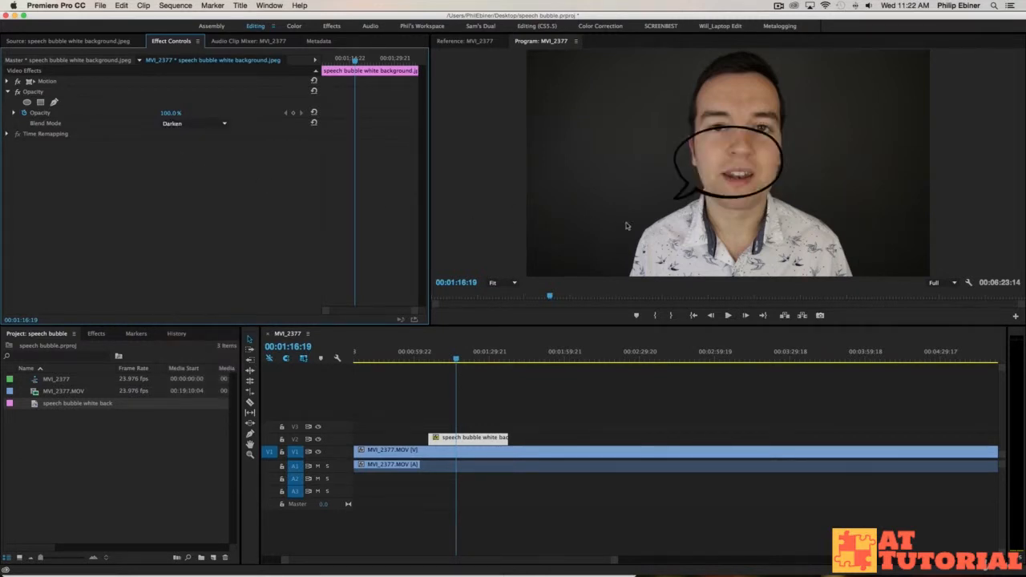
{"action": "left_click", "coordinate": [8, 81]}
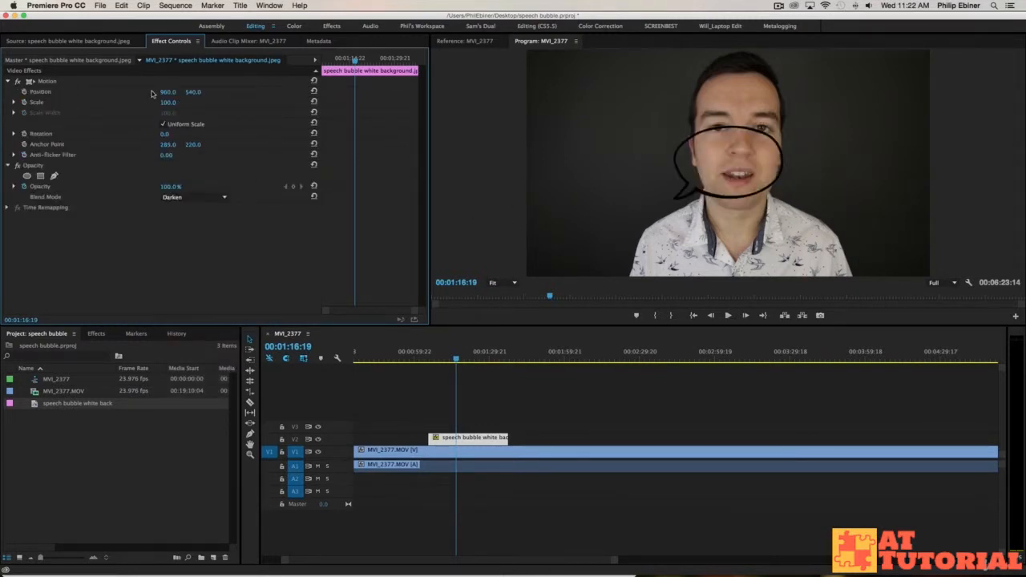
{"action": "left_click_drag", "start_coordinate": [166, 92], "coordinate": [120, 93]}
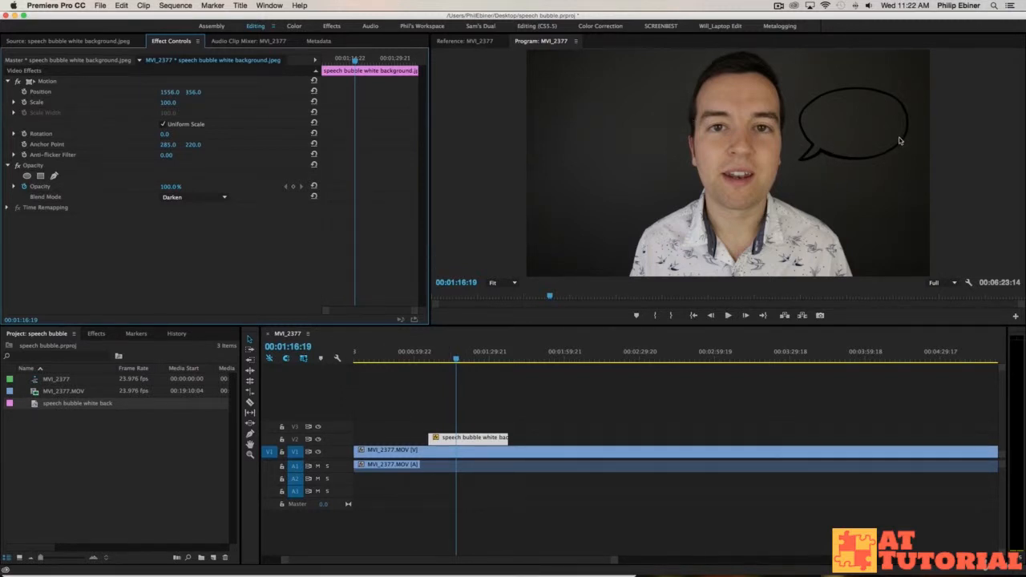
- Find the Invert video effect and apply it to the speech bubble clip
{"action": "left_click", "coordinate": [104, 338]}
{"action": "left_click", "coordinate": [67, 348]}
{"action": "type", "text": "inv"}
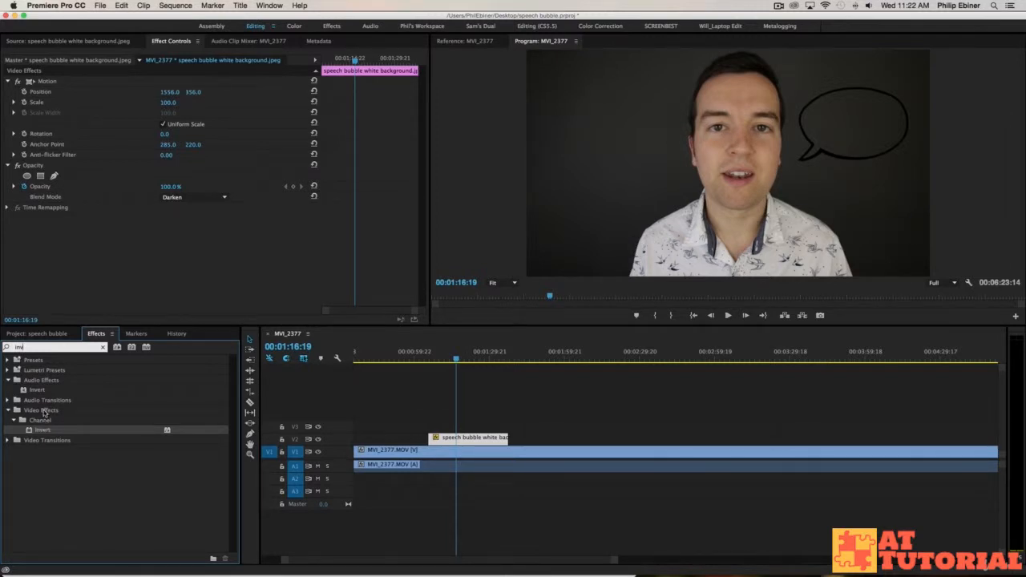
{"action": "left_click_drag", "start_coordinate": [45, 430], "coordinate": [473, 444]}
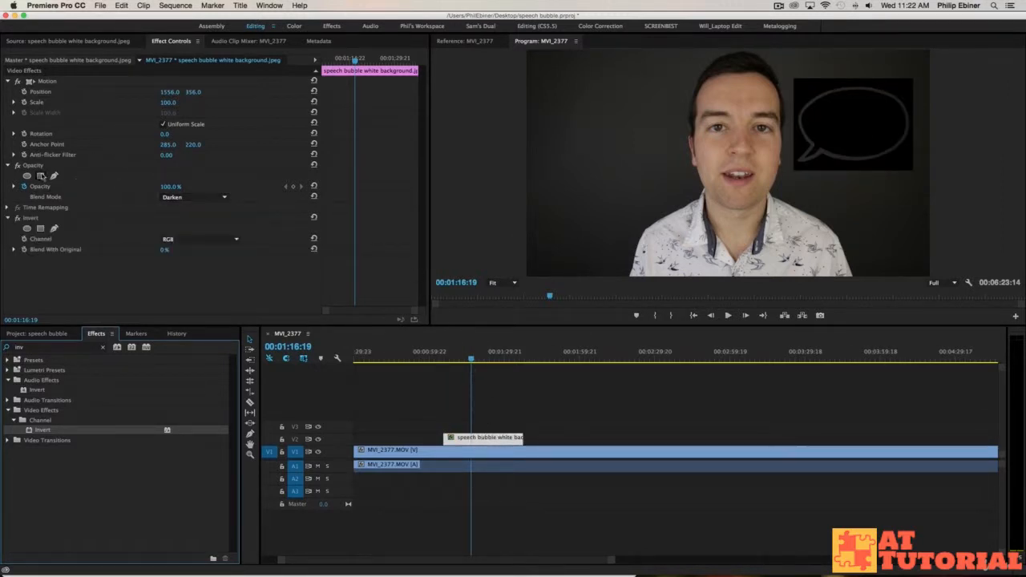
- Set the inverted speech bubble's blend mode to Screen and its vertical position to 327
{"action": "left_click", "coordinate": [181, 197]}
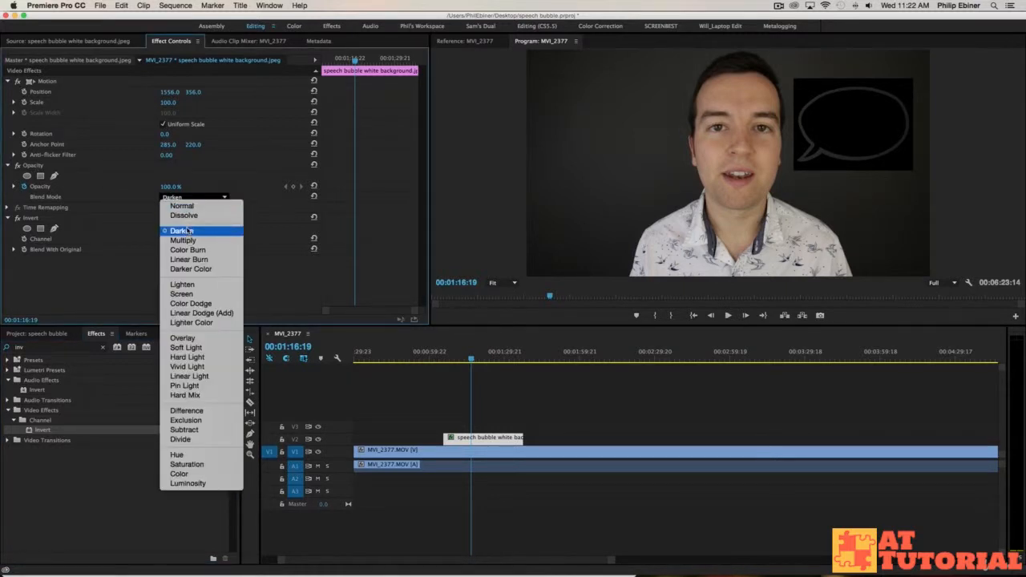
{"action": "left_click", "coordinate": [181, 205]}
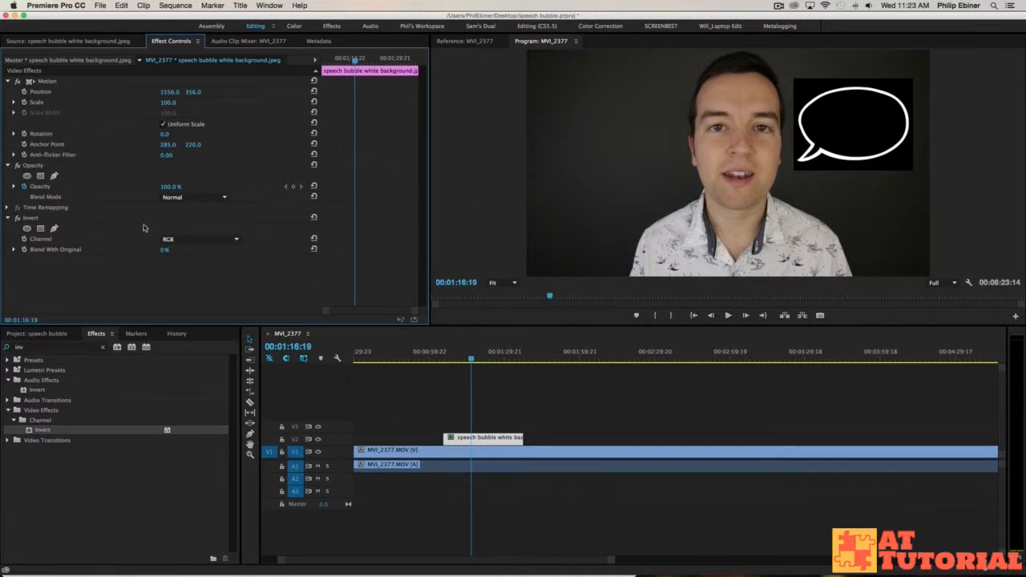
{"action": "left_click", "coordinate": [180, 198]}
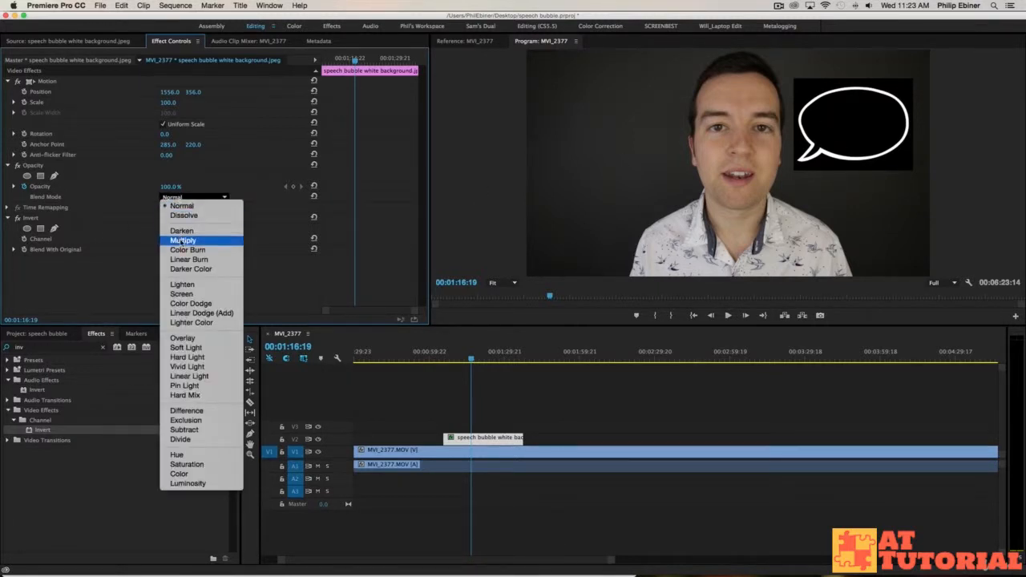
{"action": "left_click", "coordinate": [181, 293]}
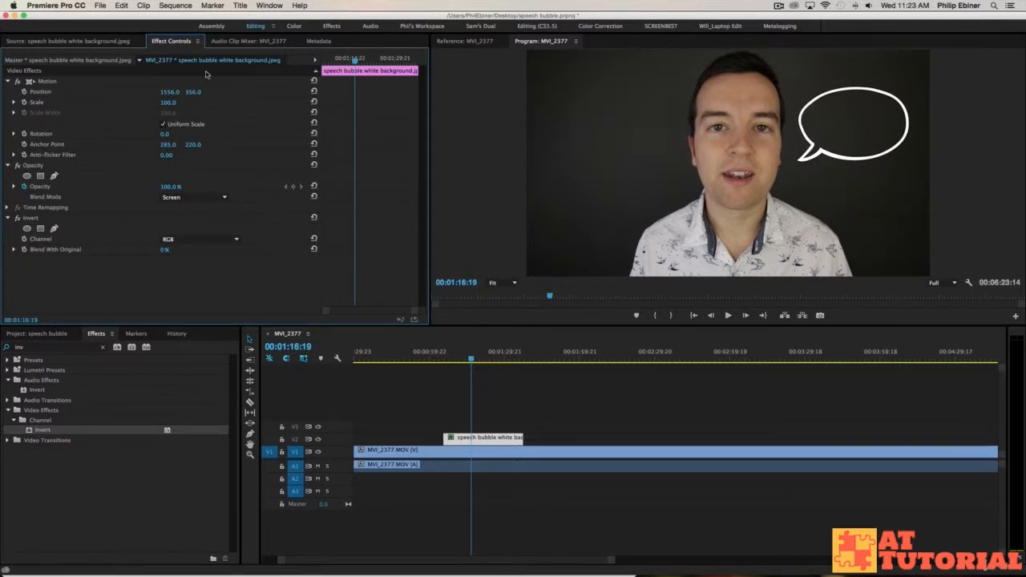
{"action": "left_click_drag", "start_coordinate": [193, 92], "coordinate": [170, 91]}
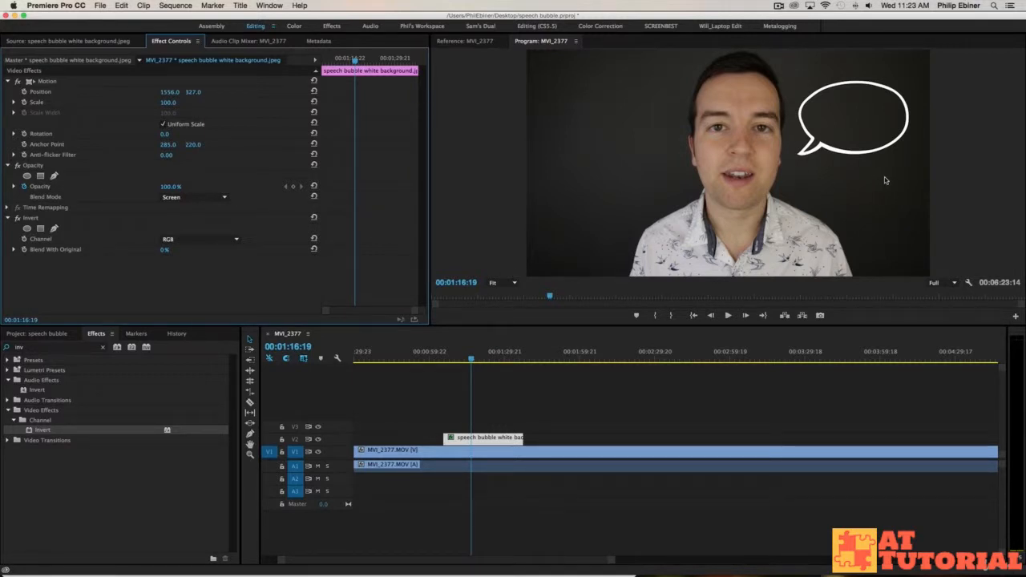
- Switch to Photoshop and activate the Custom Shape tool with the speech bubble shape from its presets
{"action": "left_click", "coordinate": [63, 347]}
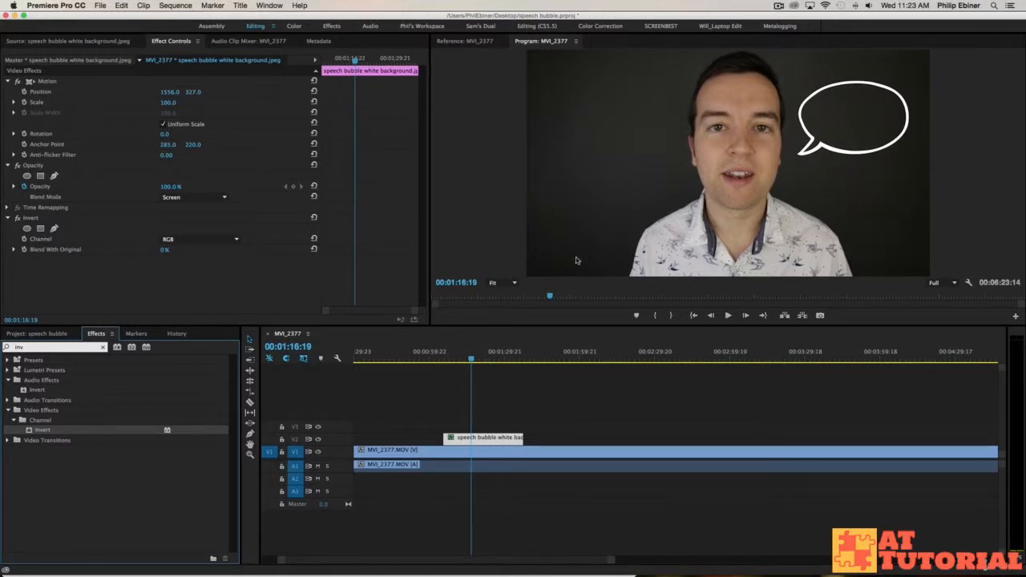
{"action": "key", "text": "super+Tab"}
{"action": "key", "text": "super+Tab"}
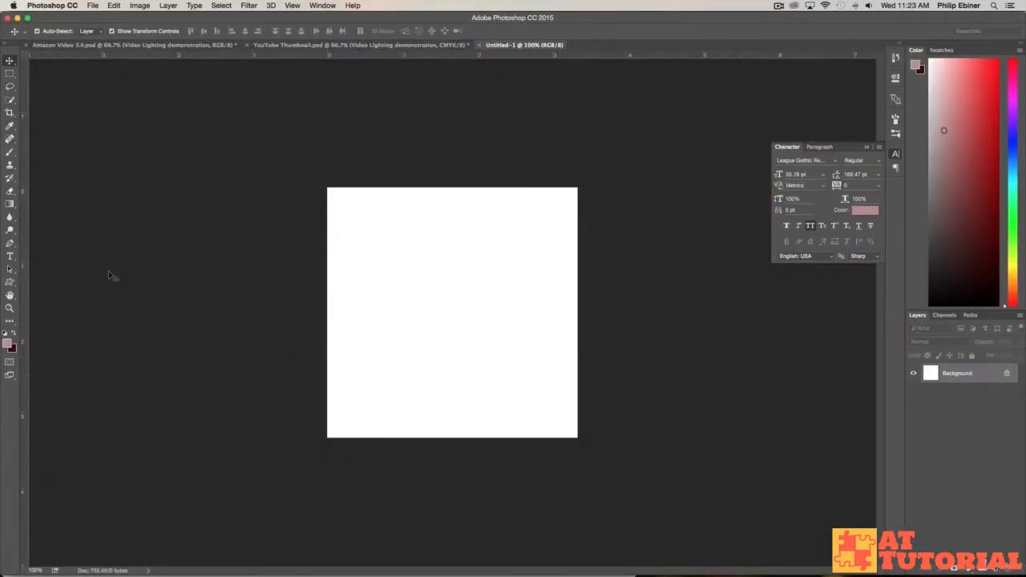
{"action": "left_click", "coordinate": [10, 284]}
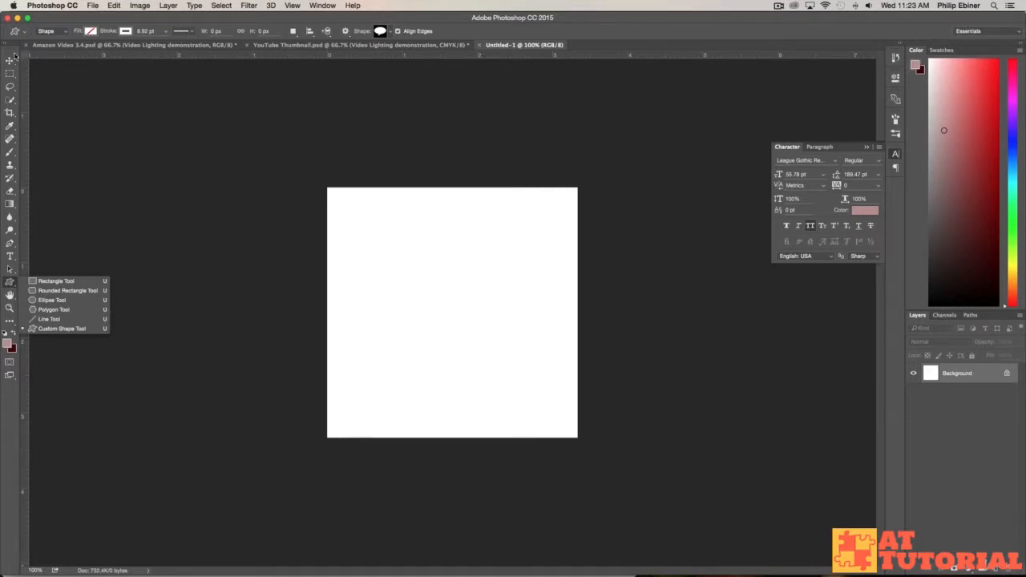
{"action": "left_click", "coordinate": [11, 284]}
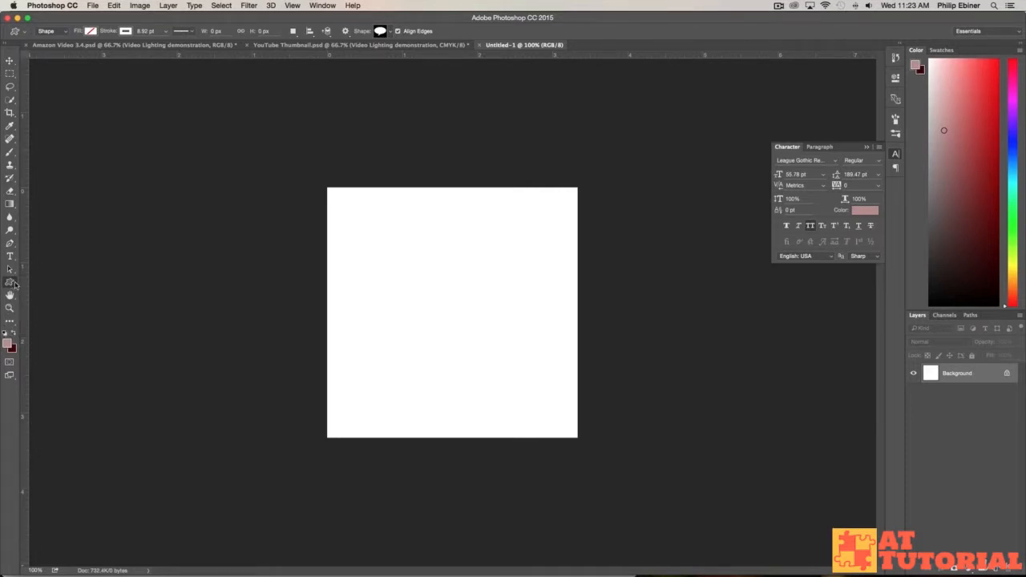
{"action": "left_click", "coordinate": [10, 284]}
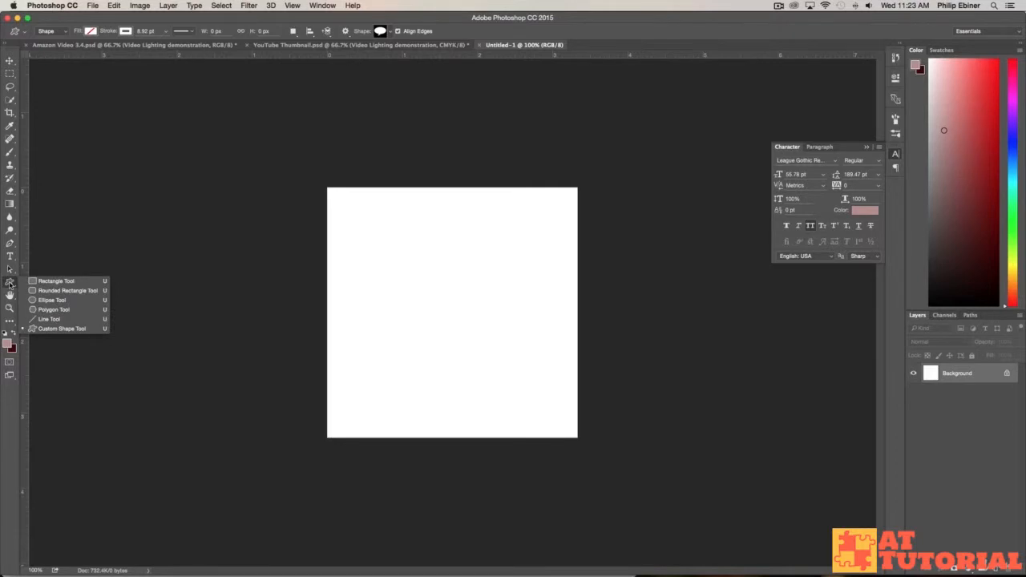
{"action": "left_click", "coordinate": [50, 329]}
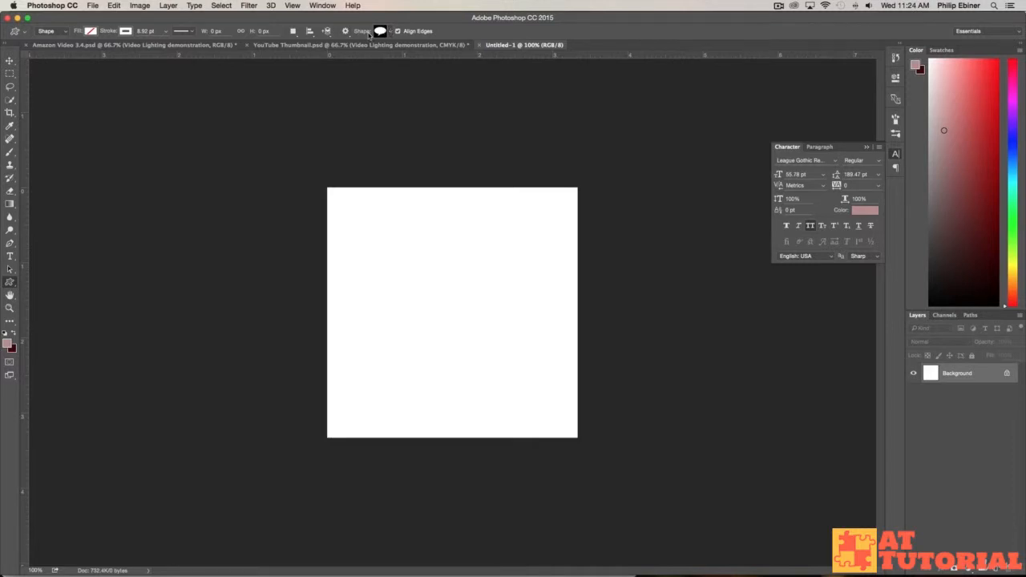
{"action": "left_click", "coordinate": [392, 31]}
{"action": "scroll", "coordinate": [383, 66], "scroll_direction": "down", "scroll_amount": 2}
{"action": "scroll", "coordinate": [384, 66], "scroll_direction": "up", "scroll_amount": 2}
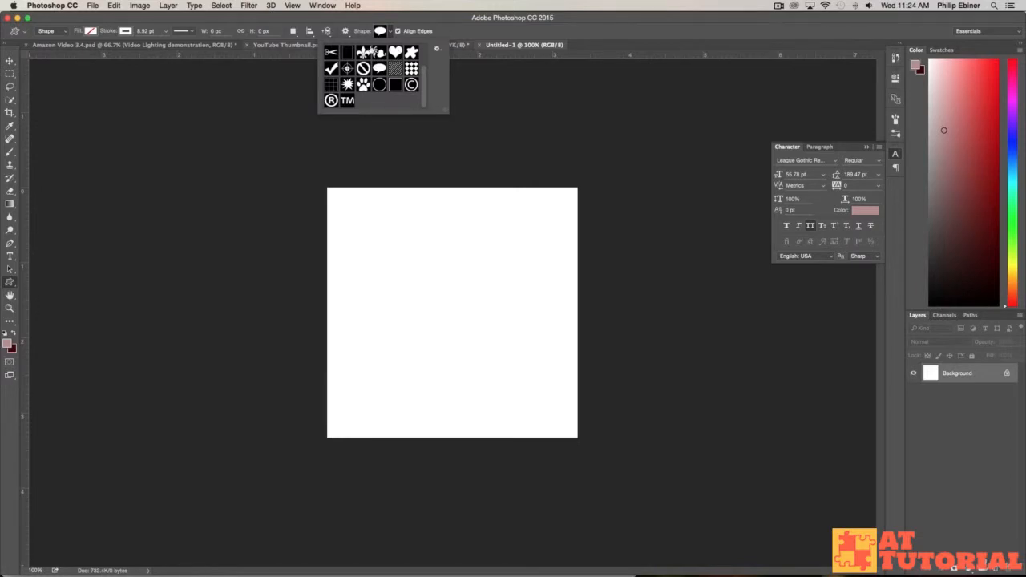
{"action": "scroll", "coordinate": [382, 78], "scroll_direction": "down", "scroll_amount": 2}
{"action": "scroll", "coordinate": [384, 77], "scroll_direction": "up", "scroll_amount": 2}
- Configure the shape with no fill, a cyan stroke and a stroke width of 11.12 pt
{"action": "left_click", "coordinate": [91, 31]}
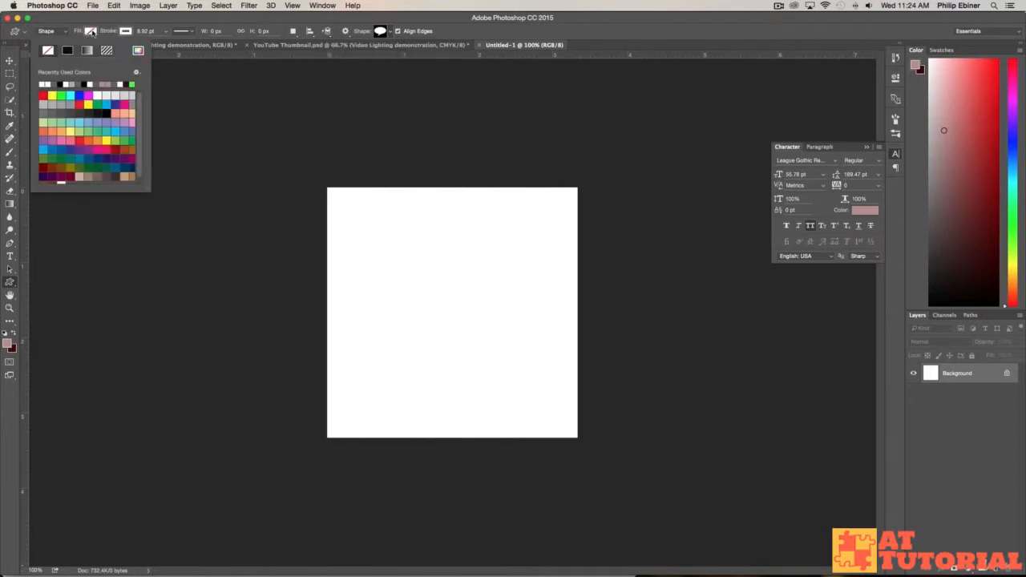
{"action": "left_click", "coordinate": [47, 51]}
{"action": "left_click", "coordinate": [125, 32]}
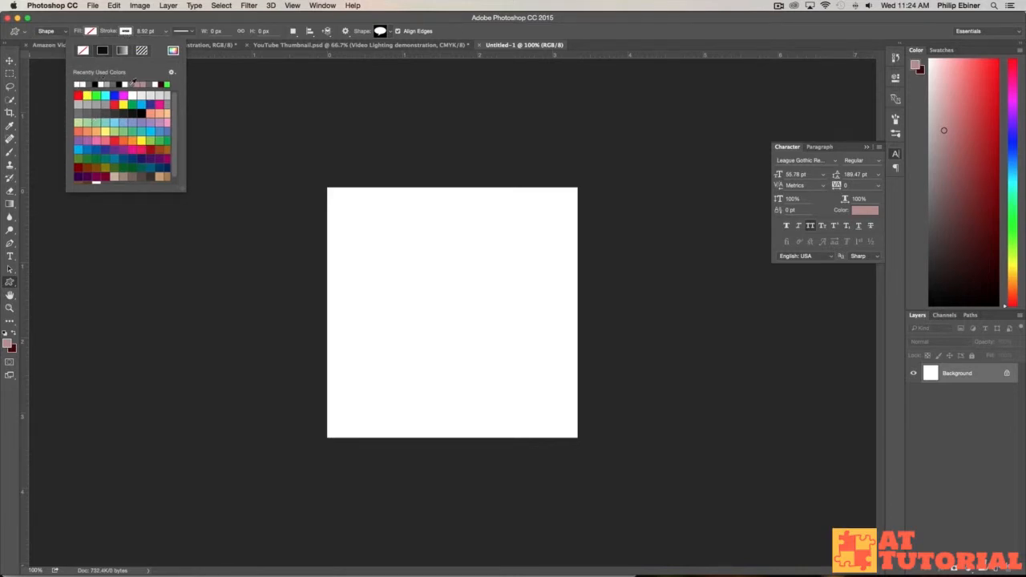
{"action": "left_click", "coordinate": [105, 95]}
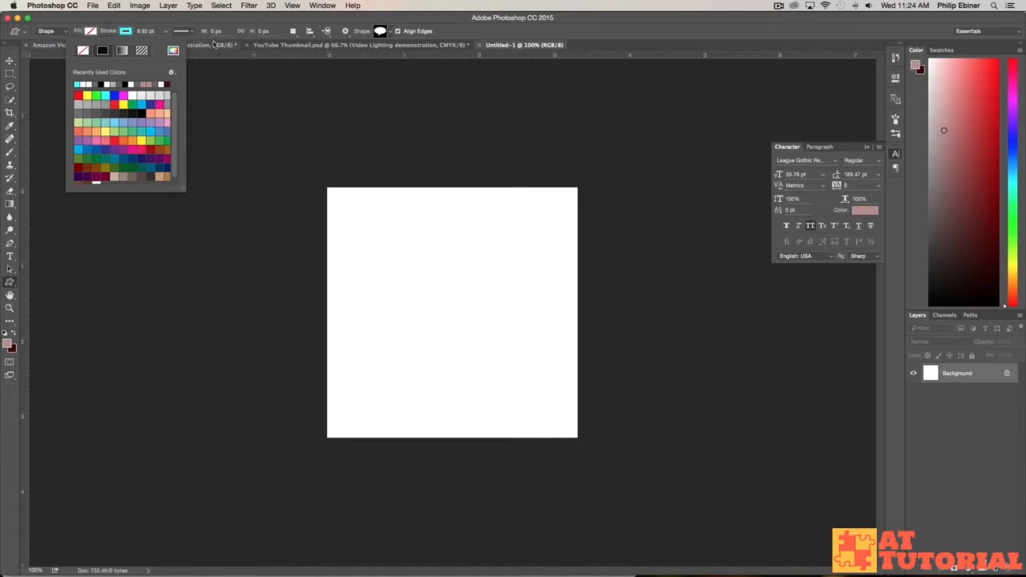
{"action": "left_click", "coordinate": [160, 26]}
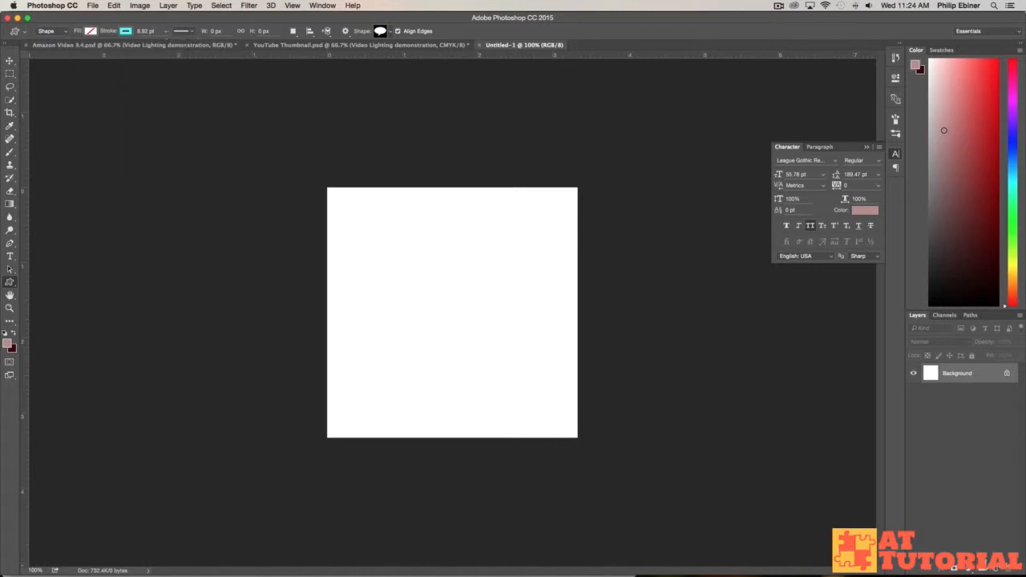
{"action": "left_click", "coordinate": [165, 34]}
{"action": "left_click_drag", "start_coordinate": [165, 44], "coordinate": [167, 45]}
- Draw a speech bubble about 403 by 366 px on the white canvas, then flatten it slightly and move it lower
{"action": "mouse_move", "coordinate": [357, 208]}
{"action": "left_mouse_down"}
{"action": "mouse_move", "coordinate": [501, 357]}
{"action": "mouse_move", "coordinate": [601, 421]}
{"action": "mouse_move", "coordinate": [561, 445]}
{"action": "mouse_move", "coordinate": [555, 392]}
{"action": "left_mouse_up"}
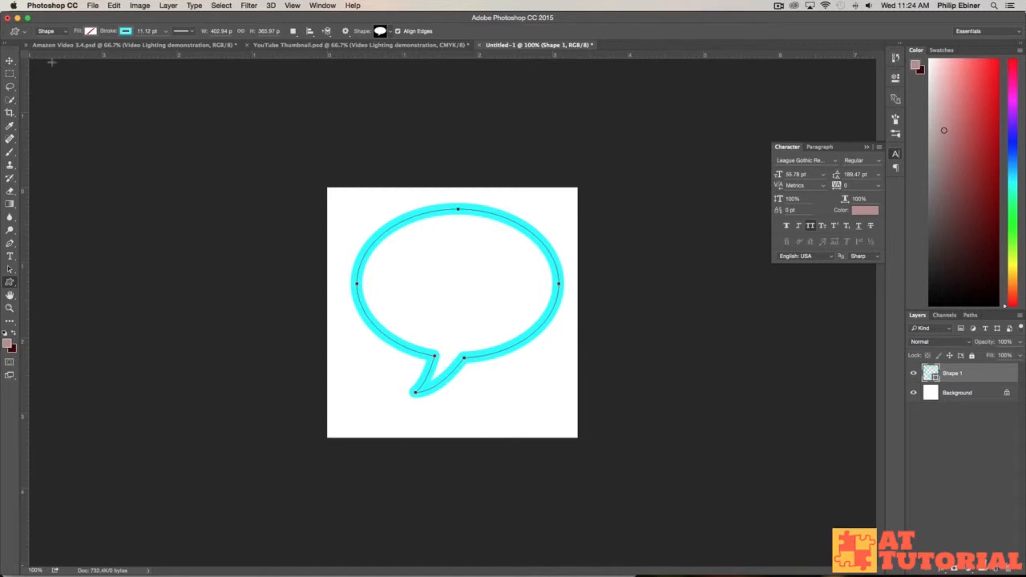
{"action": "left_click", "coordinate": [10, 60]}
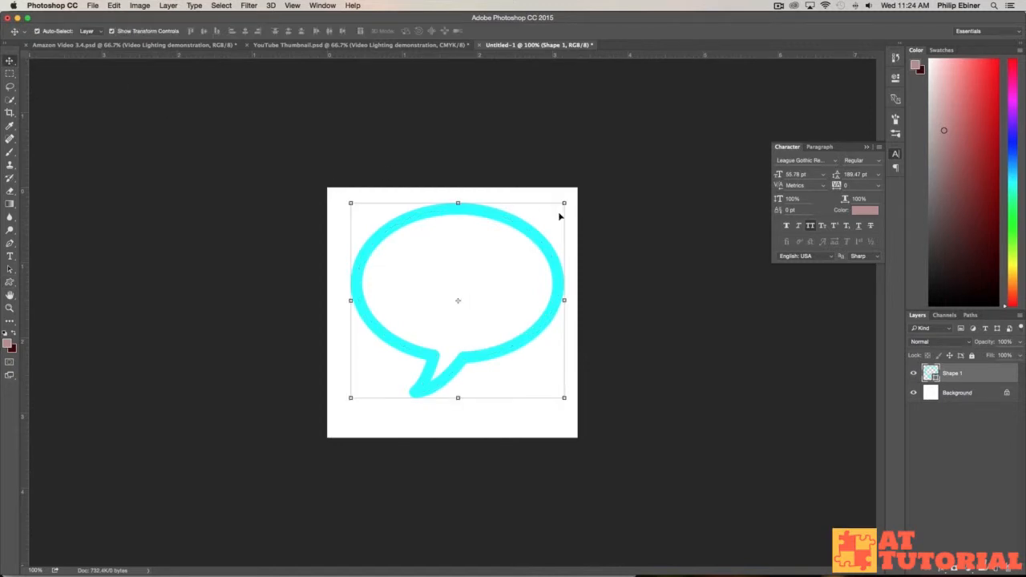
{"action": "left_click_drag", "start_coordinate": [565, 203], "coordinate": [546, 257]}
{"action": "key", "text": "Return"}
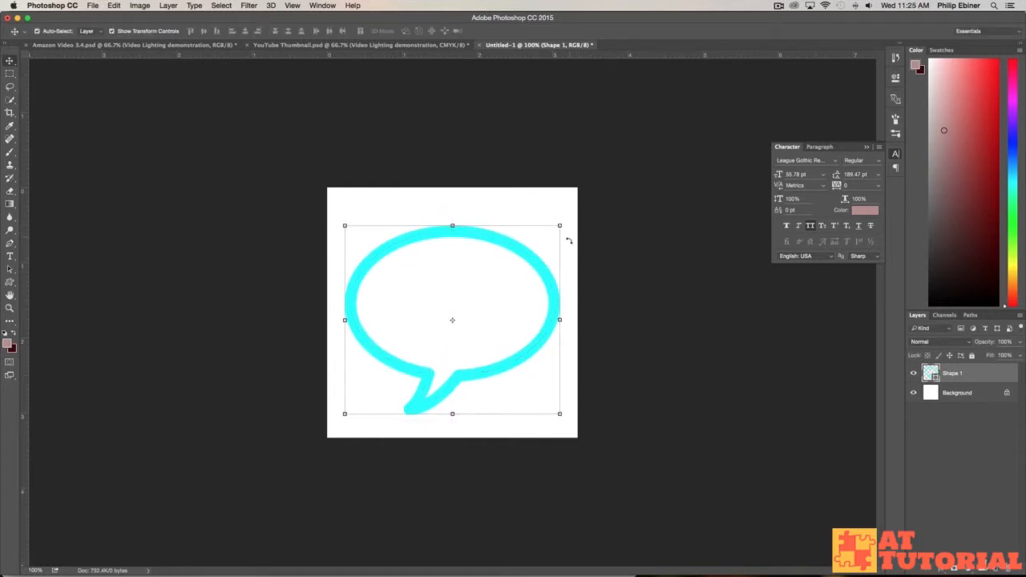
- Flip the cyan speech bubble horizontally and hide the white Background layer
{"action": "left_click", "coordinate": [141, 6]}
{"action": "mouse_move", "coordinate": [113, 6]}
{"action": "mouse_move", "coordinate": [185, 218]}
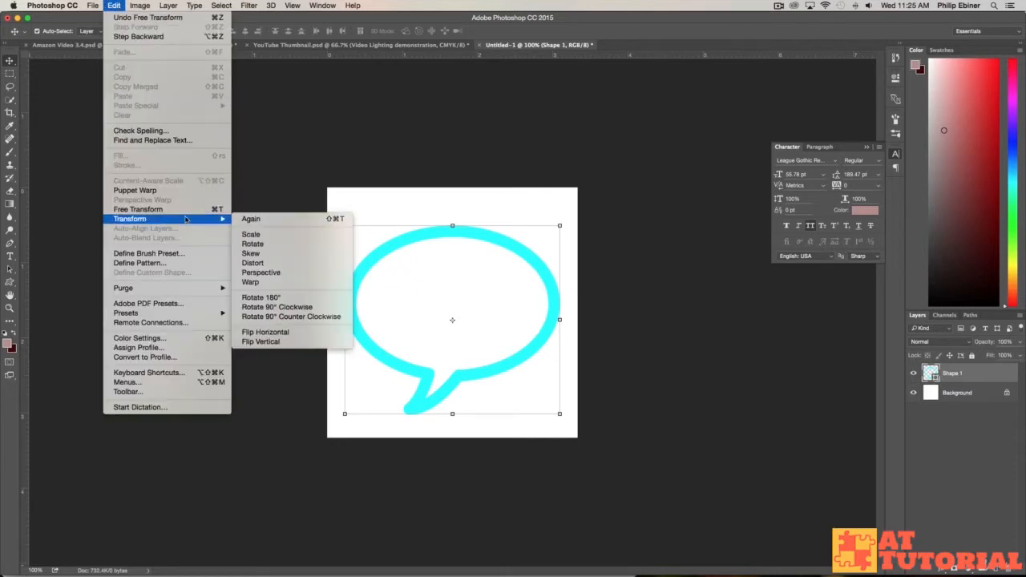
{"action": "left_click", "coordinate": [290, 335]}
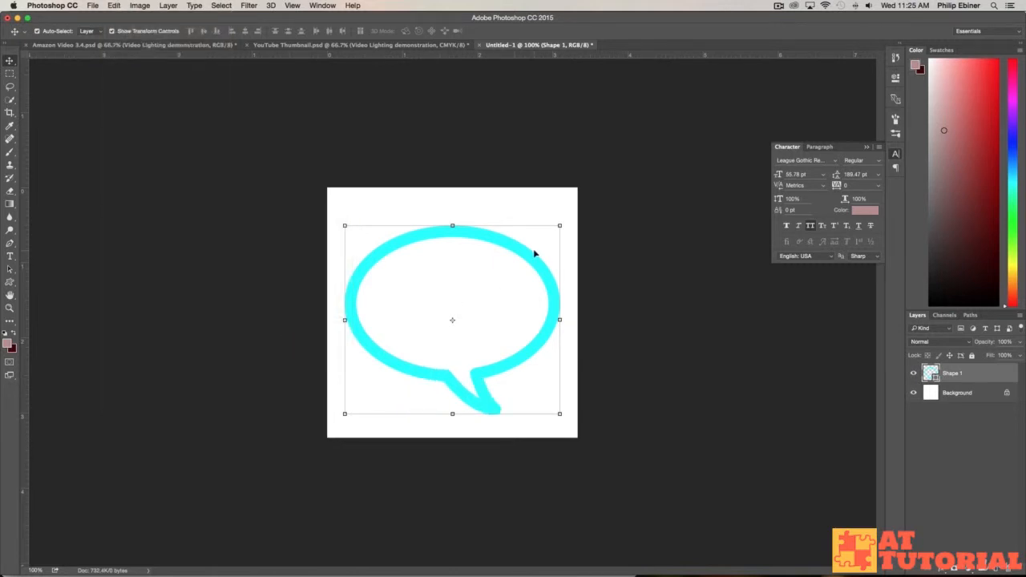
{"action": "left_click", "coordinate": [913, 393]}
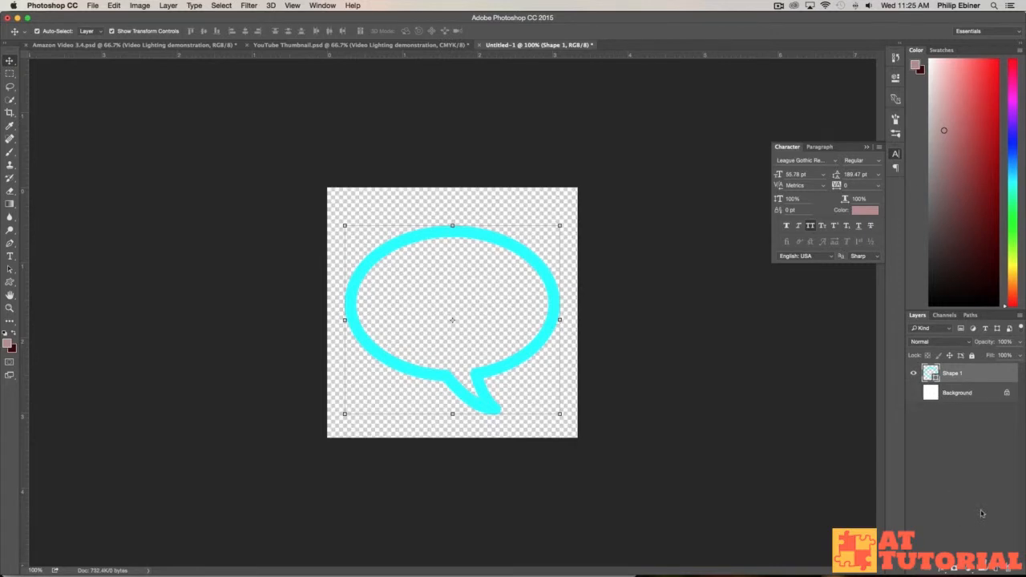
{"action": "left_click", "coordinate": [634, 258]}
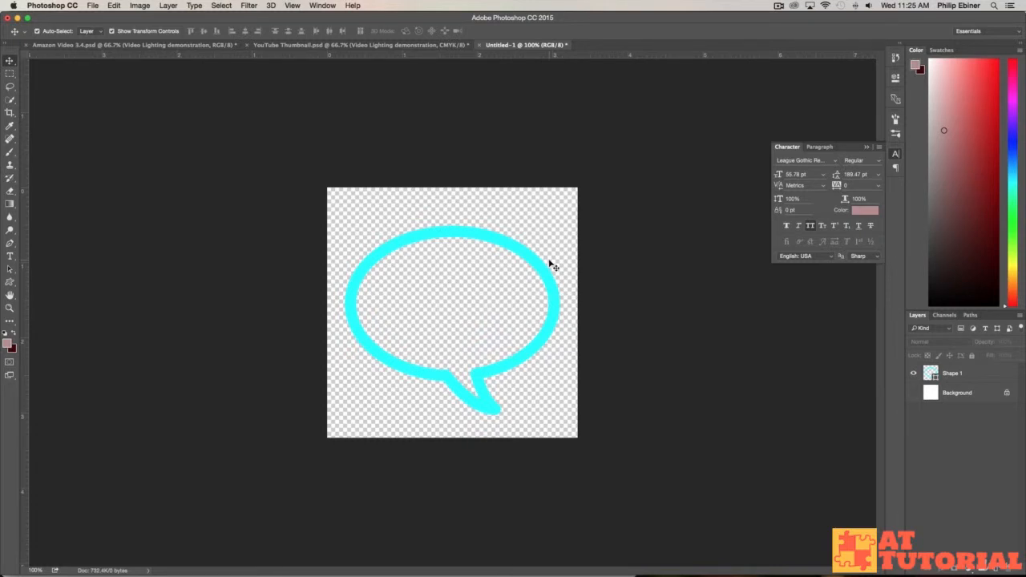
- Save the document in Photoshop format on the Desktop as speech bubble.psd
{"action": "left_click", "coordinate": [455, 237]}
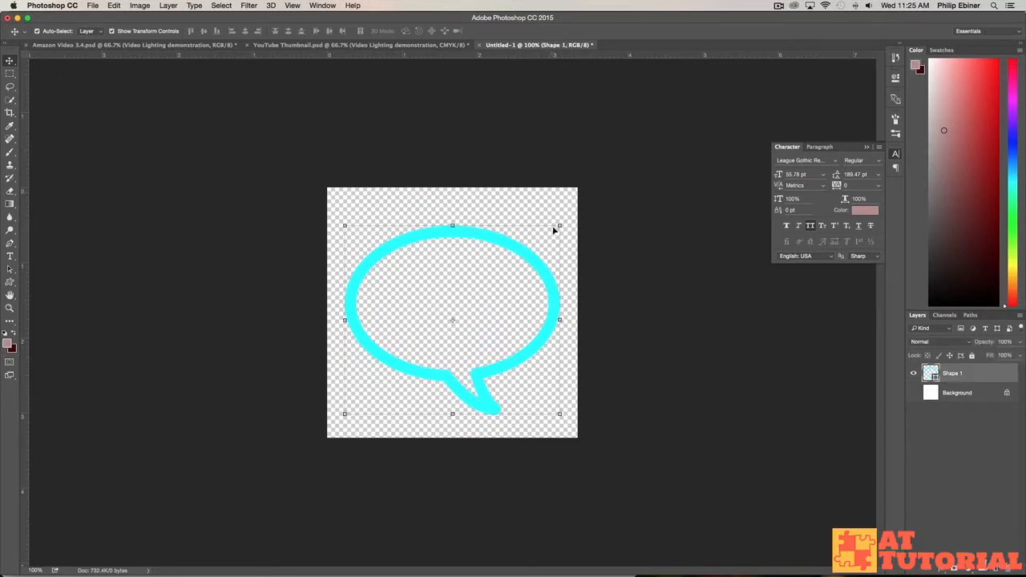
{"action": "key", "text": "super+s"}
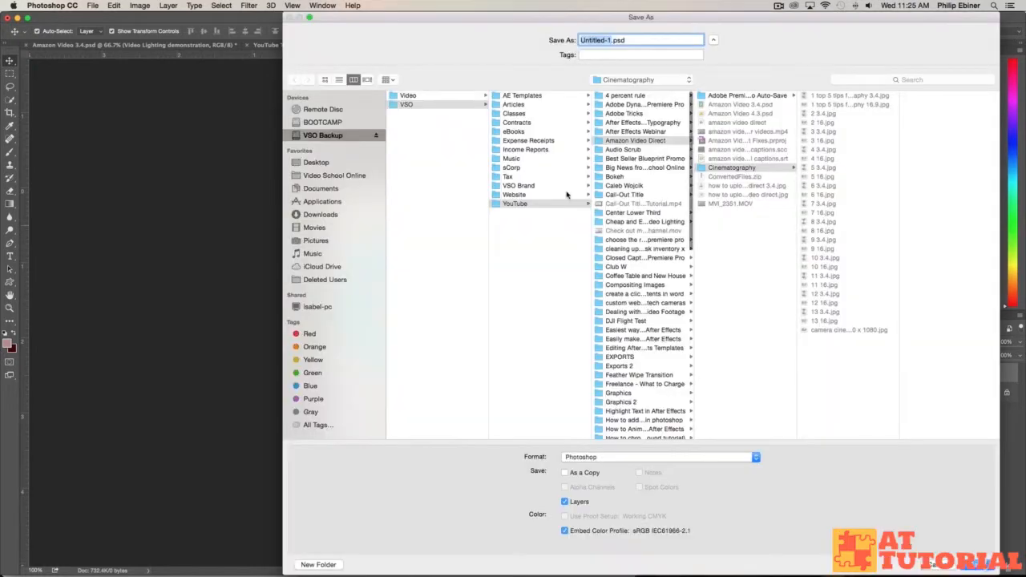
{"action": "type", "text": "speech bub"}
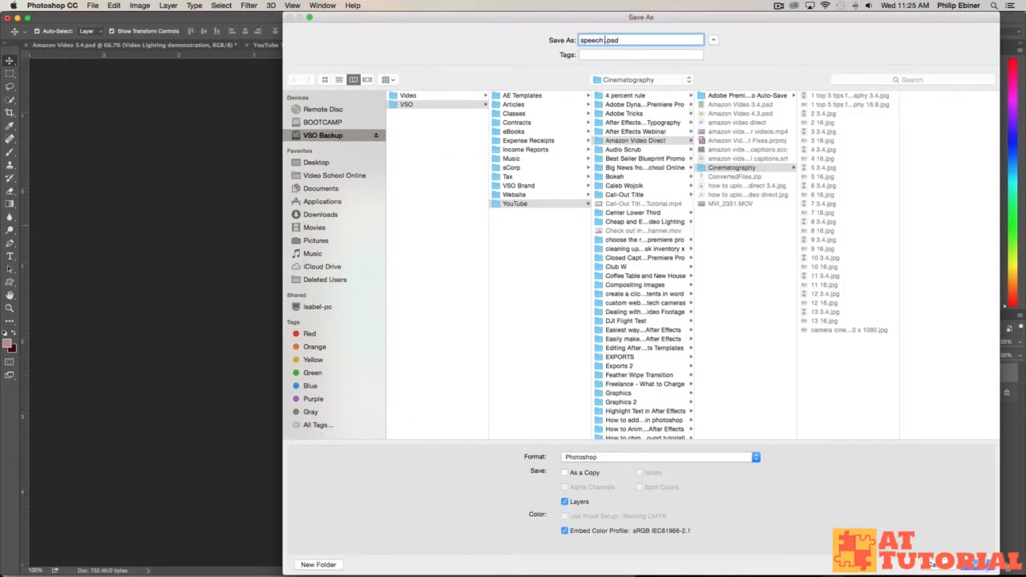
{"action": "type", "text": "ble"}
{"action": "key", "text": "Return"}
{"action": "left_click", "coordinate": [762, 324]}
- Switch to Premiere Pro and import speech bubble.psd from the Desktop with Merge All Layers
{"action": "key", "text": "super+Tab"}
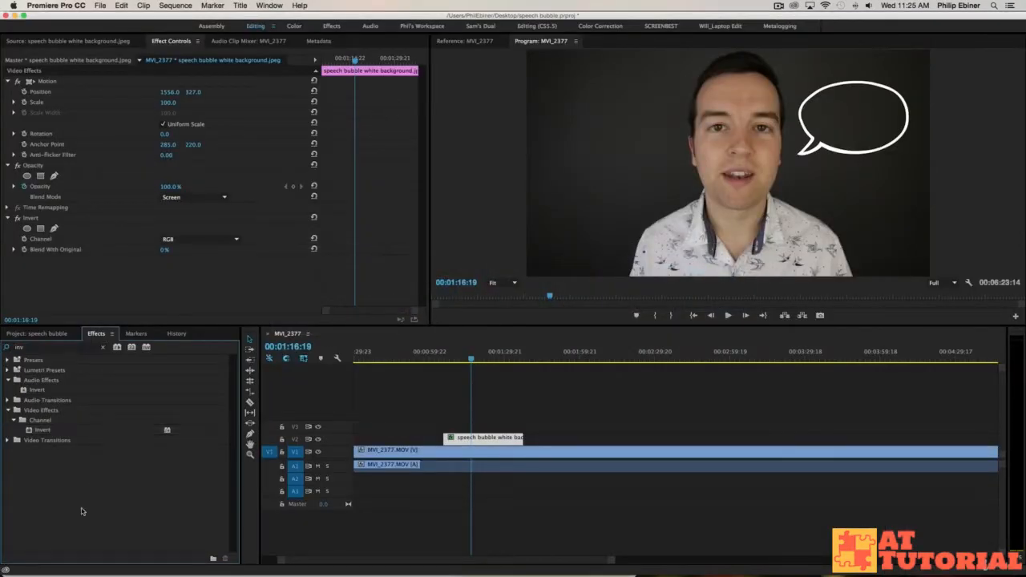
{"action": "left_click", "coordinate": [53, 336]}
{"action": "double_click", "coordinate": [110, 496]}
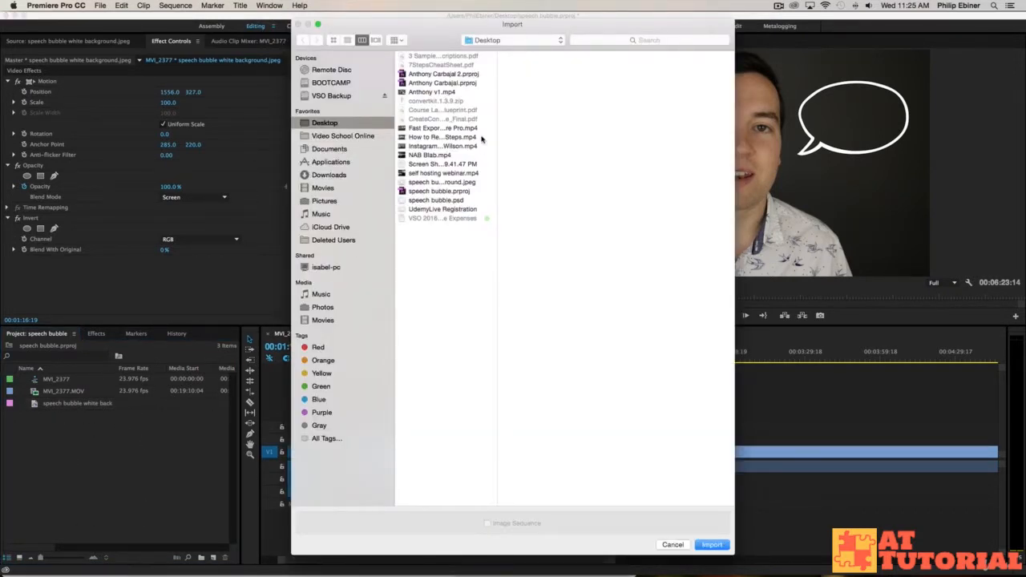
{"action": "left_click", "coordinate": [446, 200]}
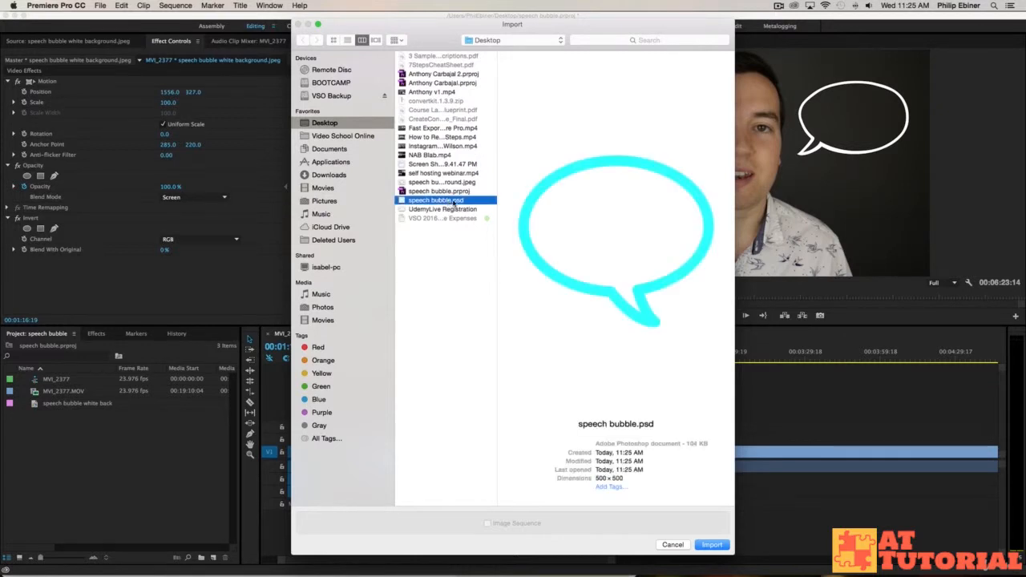
{"action": "key", "text": "Return"}
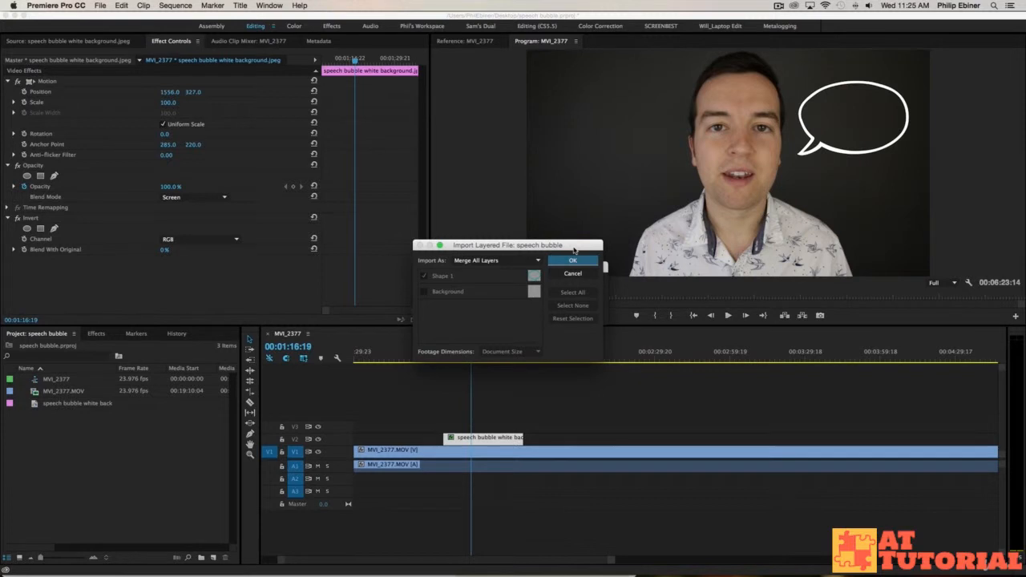
{"action": "left_click", "coordinate": [484, 262]}
{"action": "left_click", "coordinate": [518, 254]}
{"action": "left_click", "coordinate": [574, 260]}
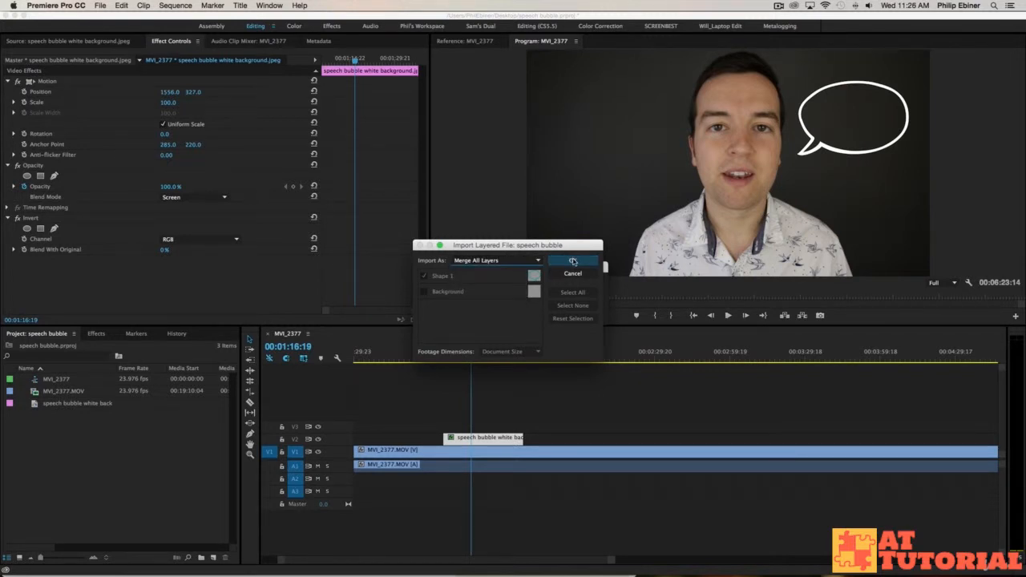
{"action": "left_click", "coordinate": [573, 261]}
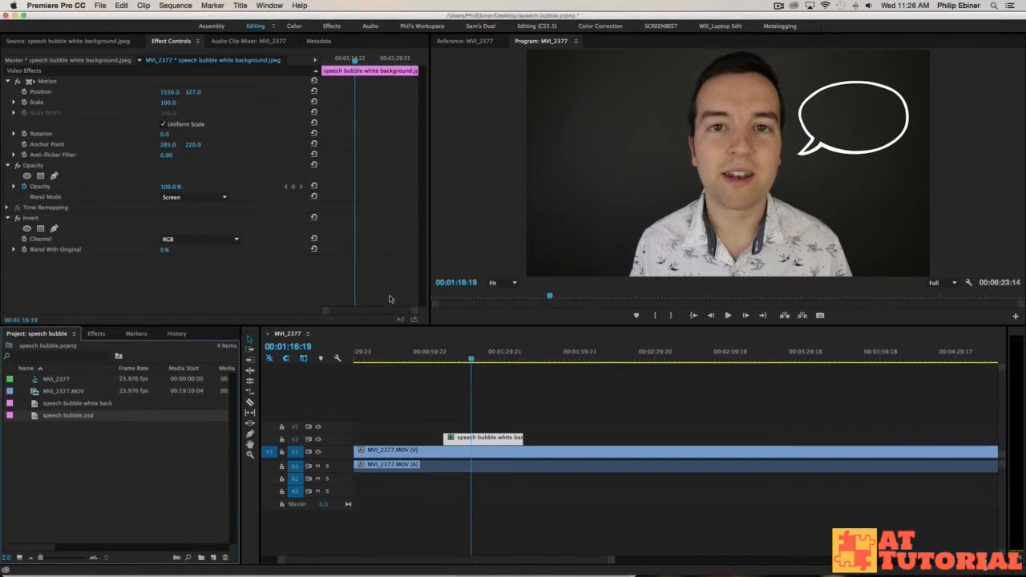
- Place speech bubble.psd on V3 above the white-background bubble clip and move it beside the man's head, opposite the white bubble
{"action": "left_click_drag", "start_coordinate": [79, 415], "coordinate": [530, 427]}
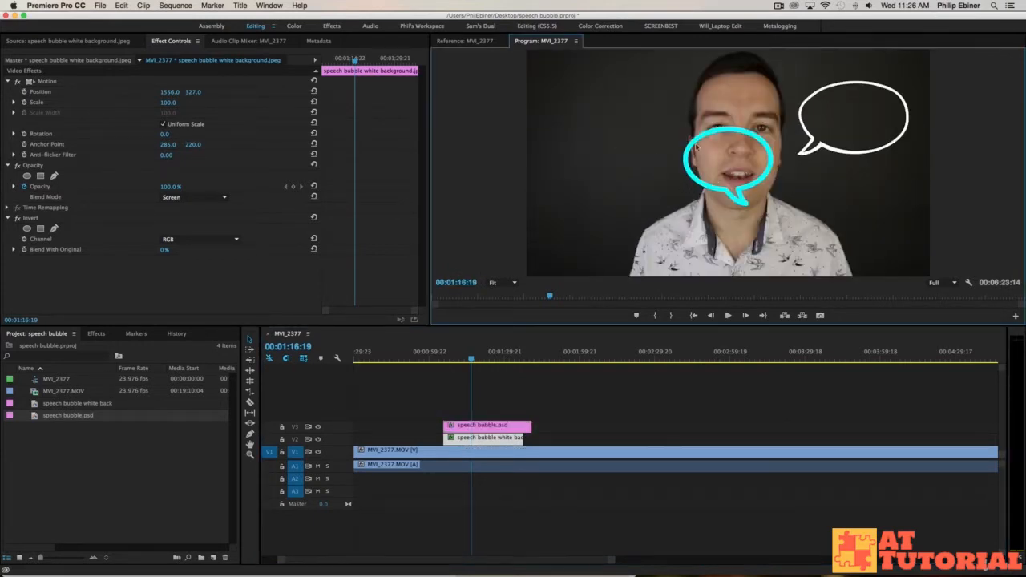
{"action": "left_click", "coordinate": [699, 147]}
{"action": "left_click_drag", "start_coordinate": [696, 144], "coordinate": [571, 101]}
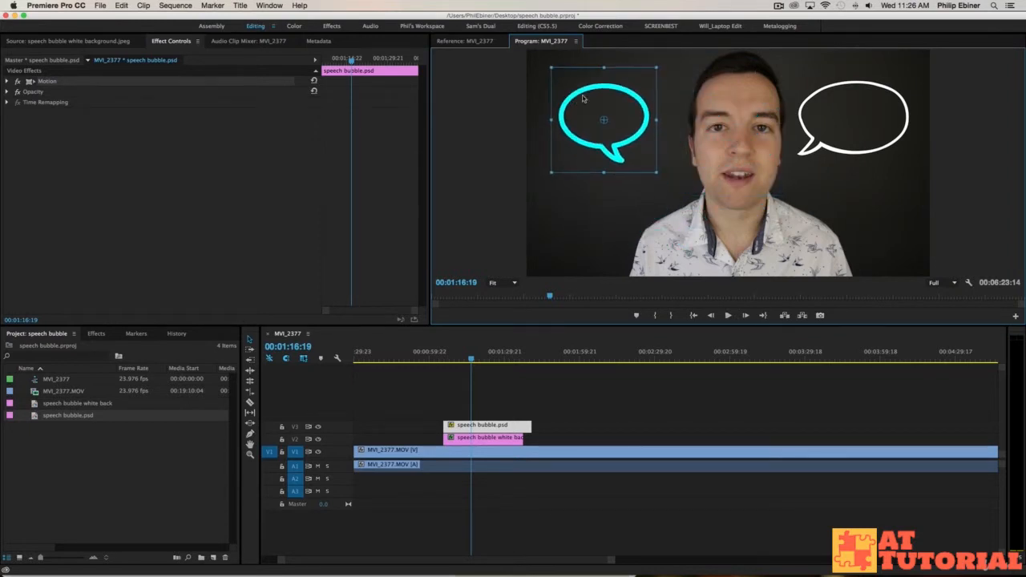
{"action": "key", "text": "space"}
{"action": "key", "text": "space"}
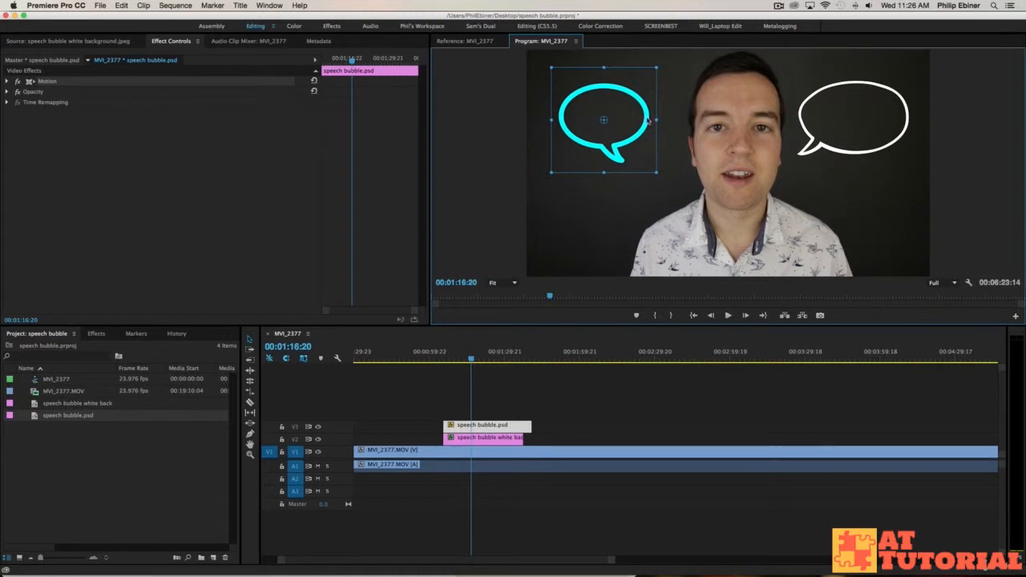
{"action": "left_click_drag", "start_coordinate": [649, 120], "coordinate": [666, 124]}
{"action": "left_click", "coordinate": [538, 413]}
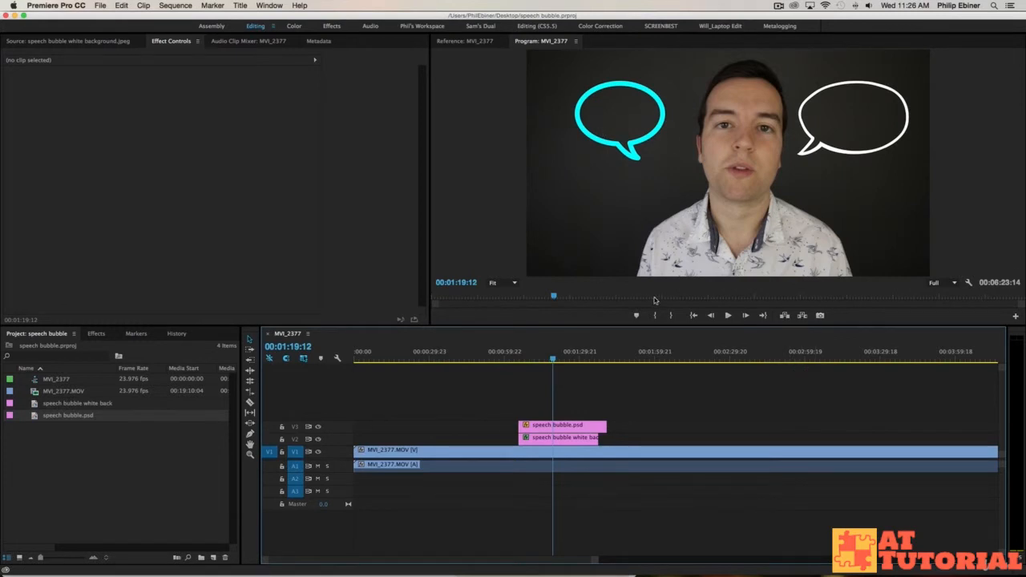
- Switch to Photoshop, recolor the speech bubble's stroke white and save speech bubble.psd
{"action": "key", "text": "super+Tab"}
{"action": "left_click", "coordinate": [355, 275]}
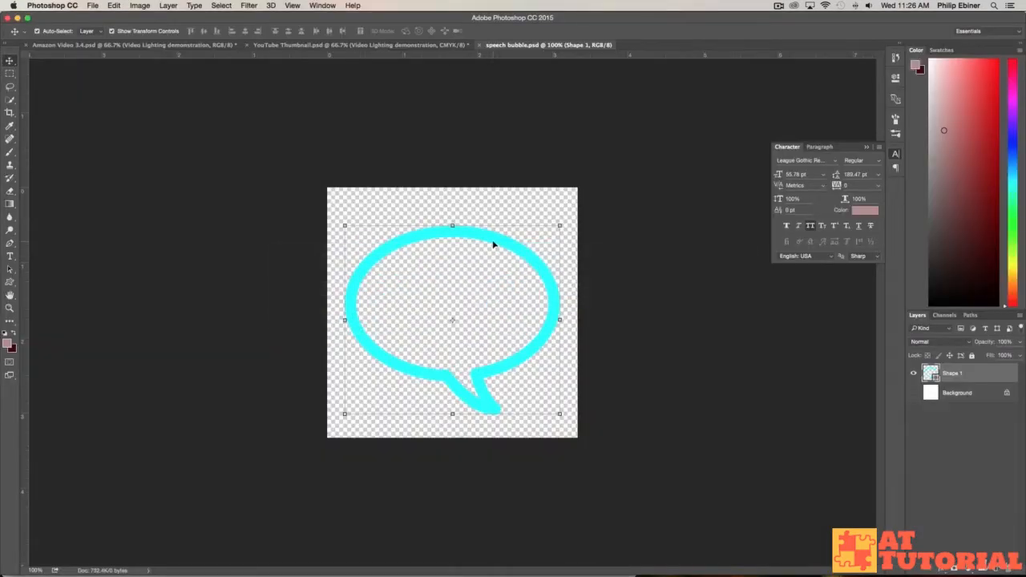
{"action": "left_click", "coordinate": [10, 283]}
{"action": "left_click", "coordinate": [125, 32]}
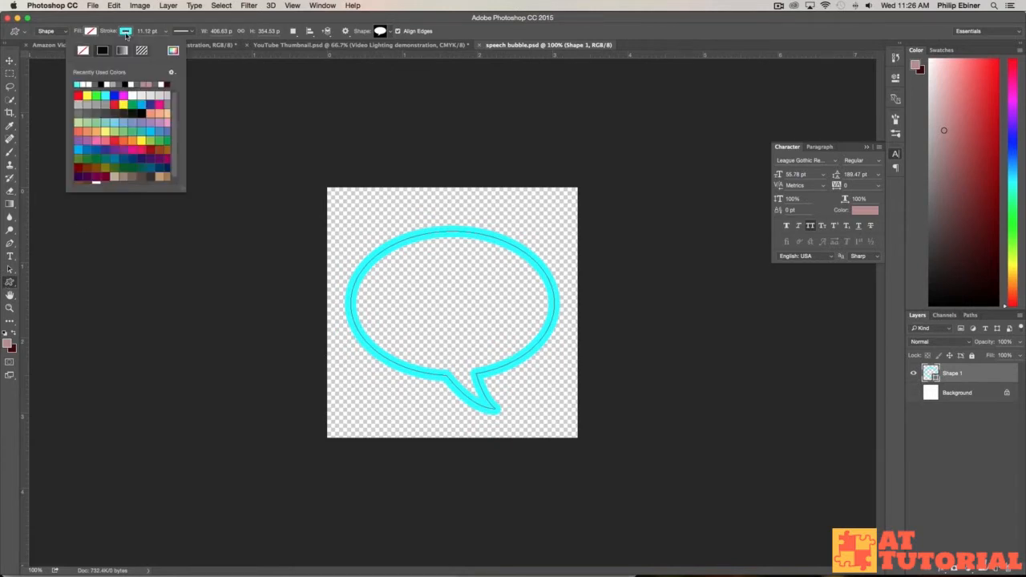
{"action": "left_click", "coordinate": [162, 85]}
{"action": "left_click", "coordinate": [10, 61]}
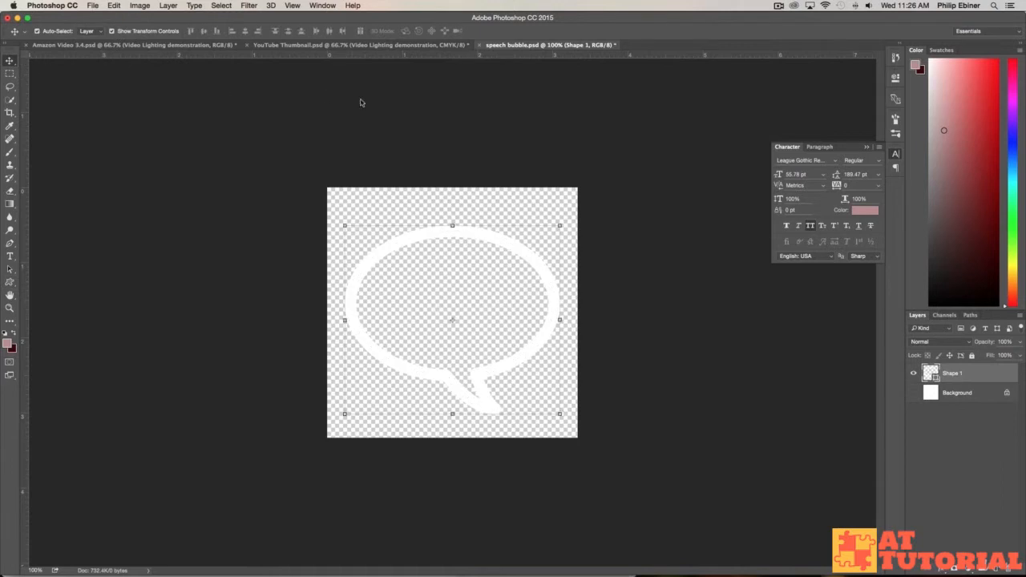
{"action": "left_click", "coordinate": [362, 103]}
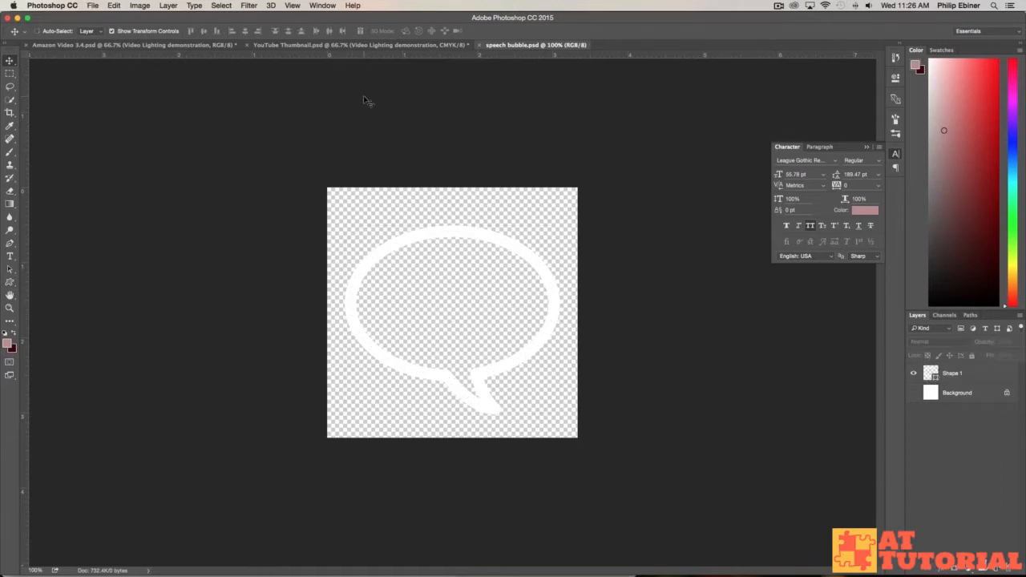
- Switch back to Premiere Pro, create a 1920 by 1080 title at 23.976 fps and close its editor without adding text
{"action": "key", "text": "super+Tab"}
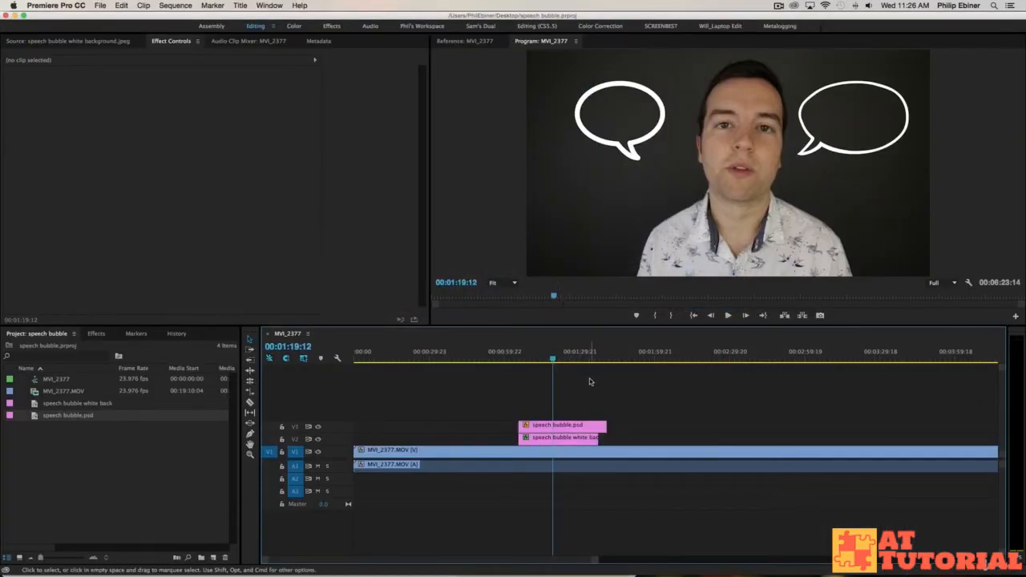
{"action": "key", "text": "space"}
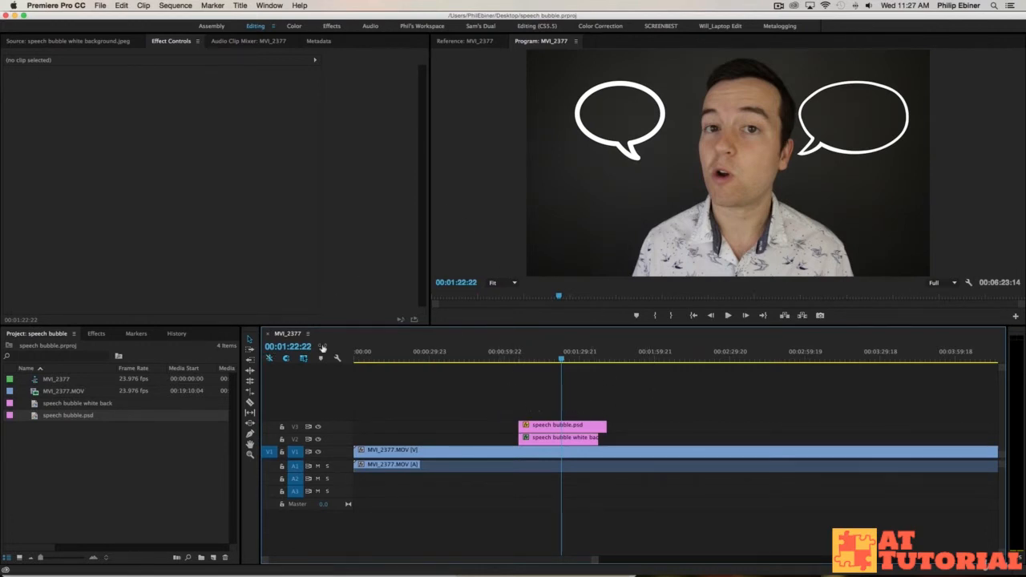
{"action": "left_click", "coordinate": [215, 556]}
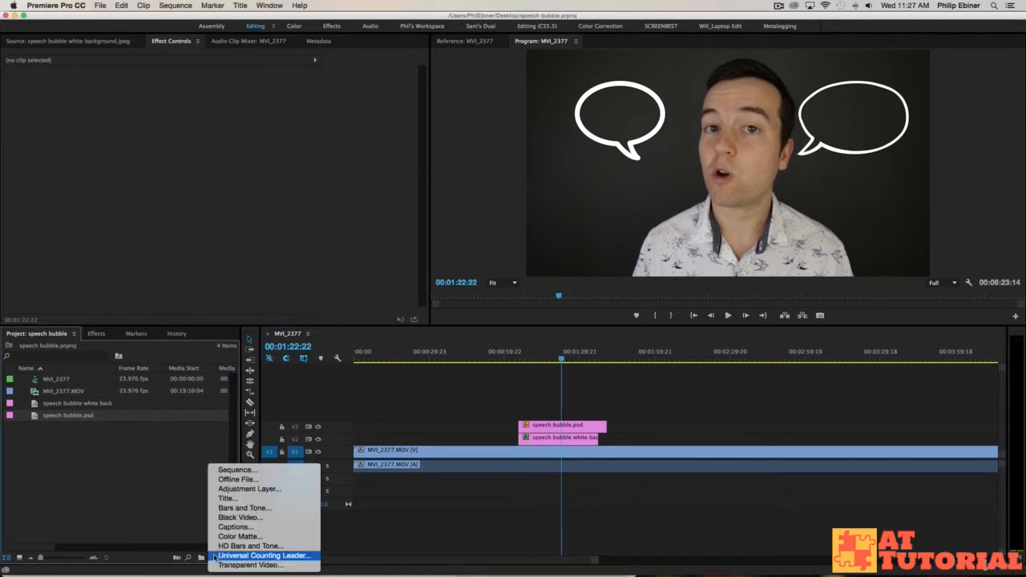
{"action": "left_click", "coordinate": [256, 499]}
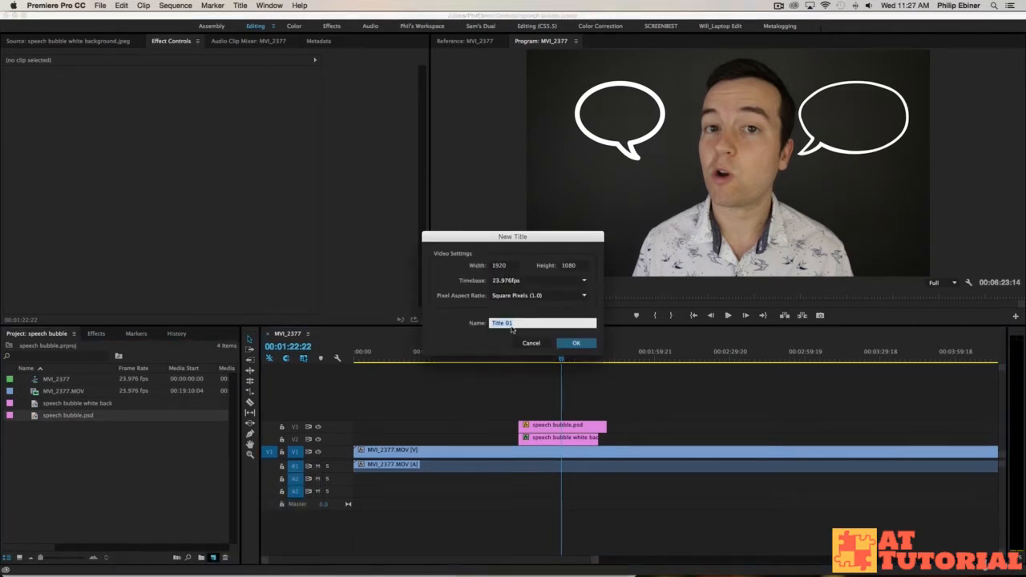
{"action": "left_click", "coordinate": [563, 341]}
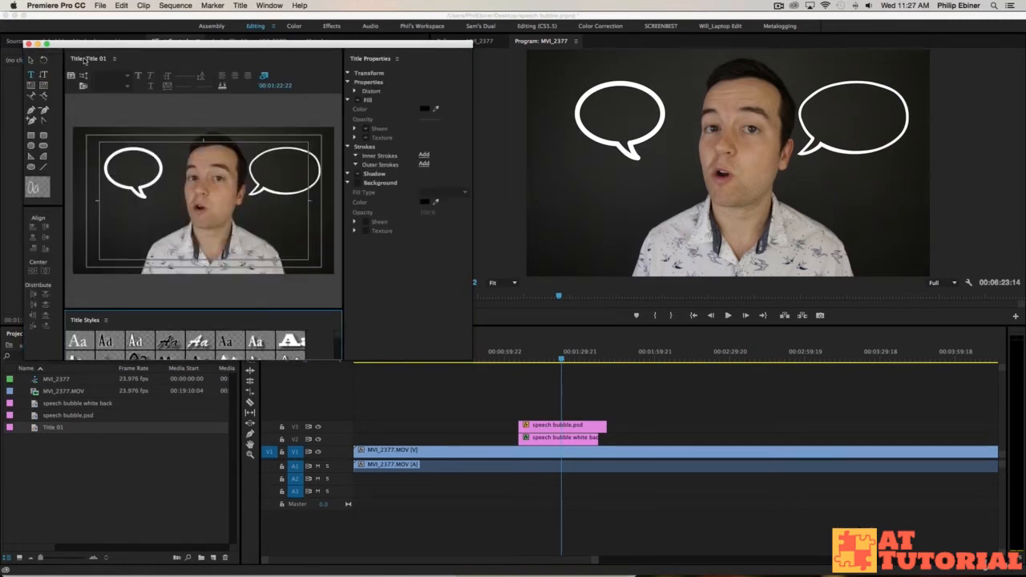
{"action": "left_click", "coordinate": [29, 45]}
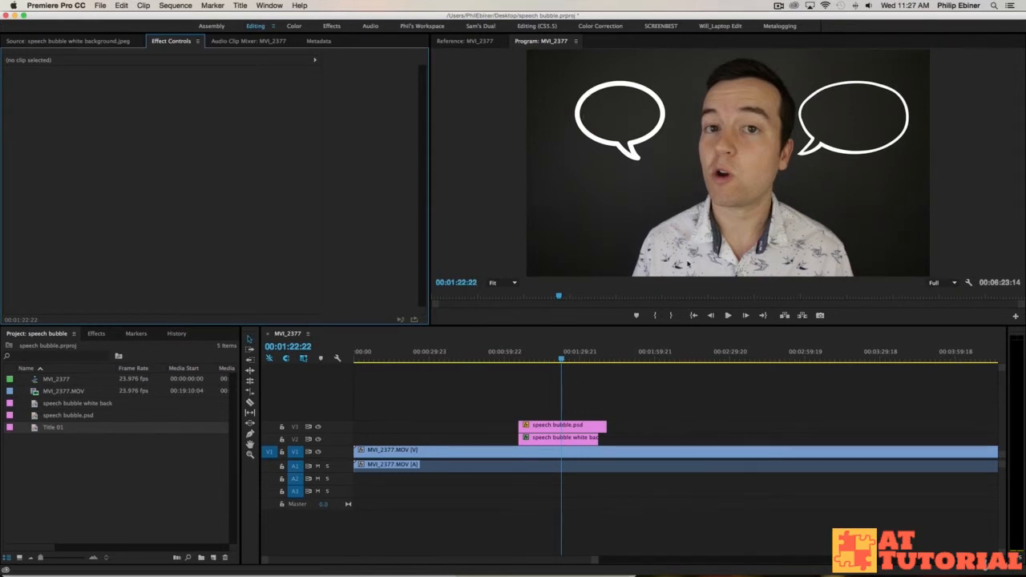
- Extend the white-background bubble clip on V2 to end together with speech bubble.psd on V3
{"action": "left_click", "coordinate": [559, 429]}
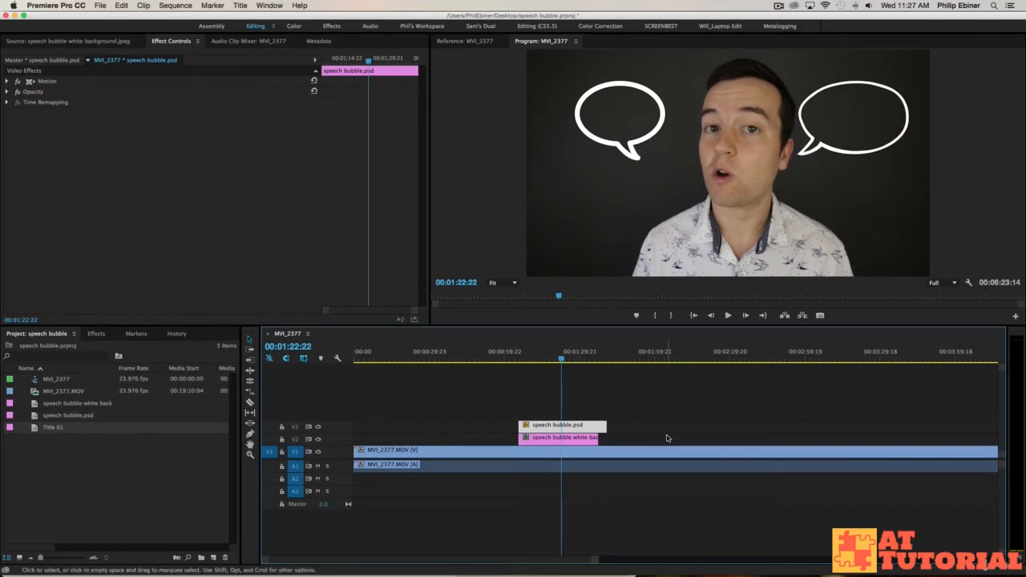
{"action": "left_click_drag", "start_coordinate": [599, 438], "coordinate": [606, 437]}
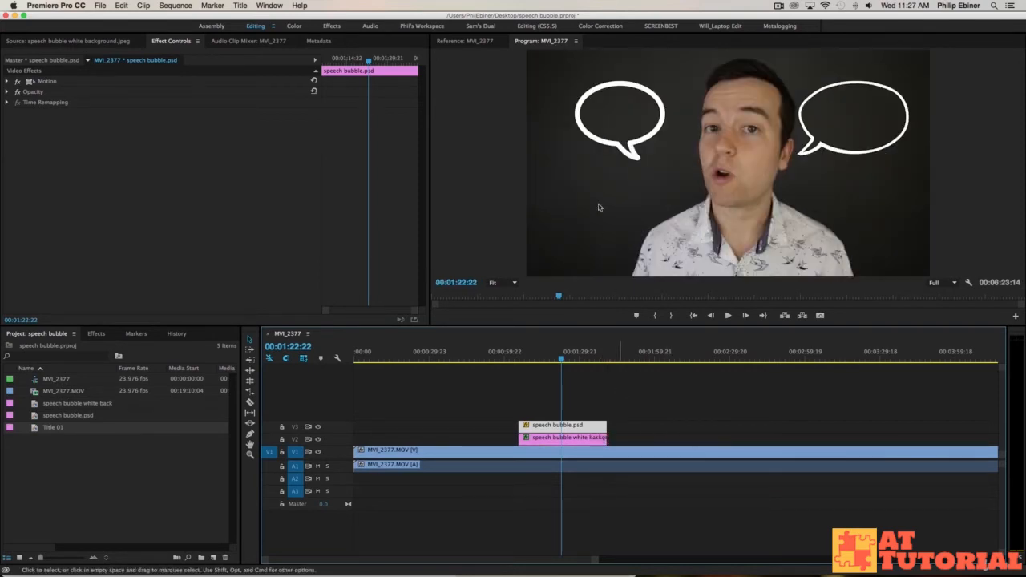